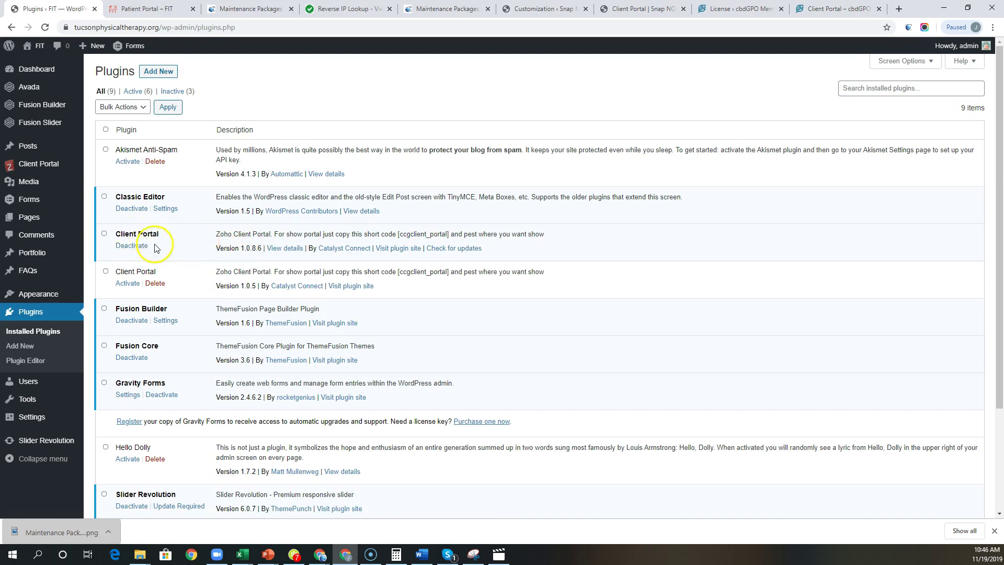
# Step: Review the Client Portal License dashboard's API credit usage, with CRM at 77.6% this month
pyautogui.click(32, 167)
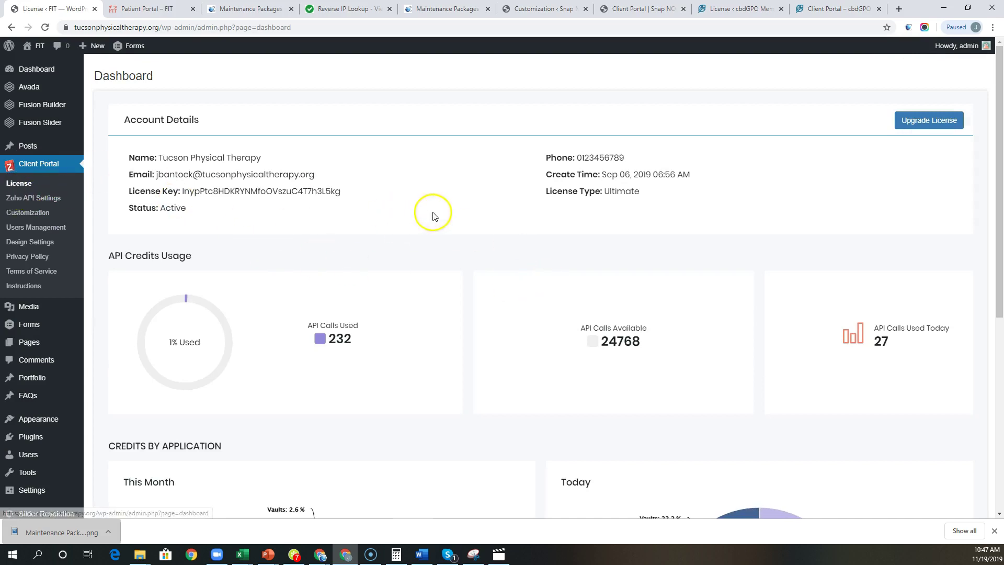
pyautogui.scroll(-3, 483, 231)
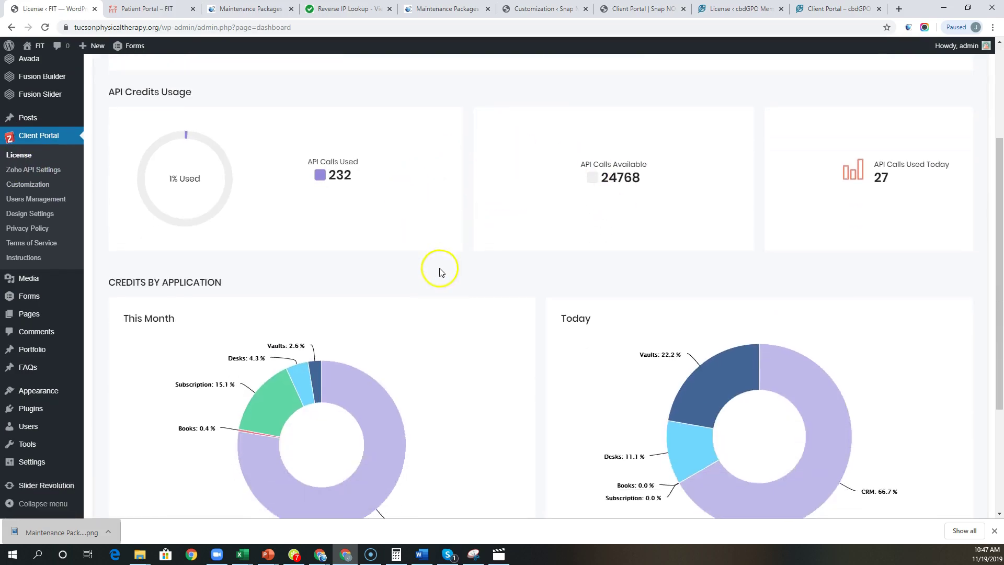
pyautogui.scroll(-3, 440, 269)
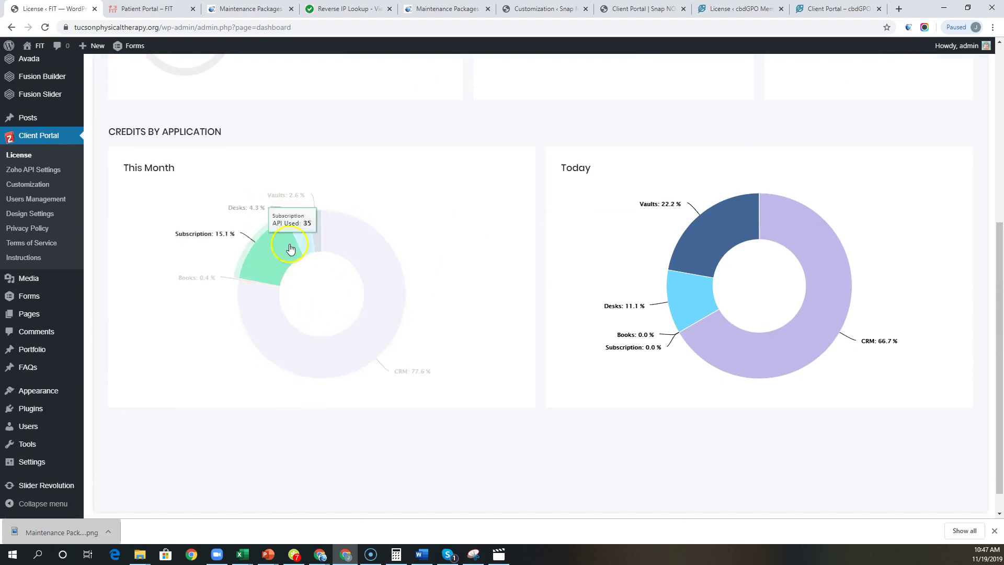
pyautogui.scroll(1, 528, 298)
pyautogui.scroll(2, 536, 300)
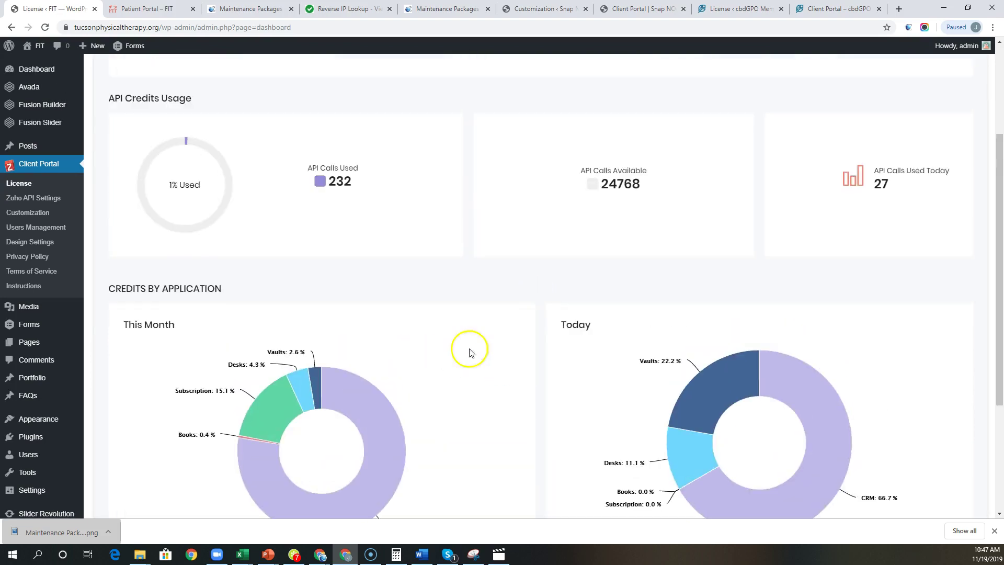
pyautogui.scroll(2, 637, 353)
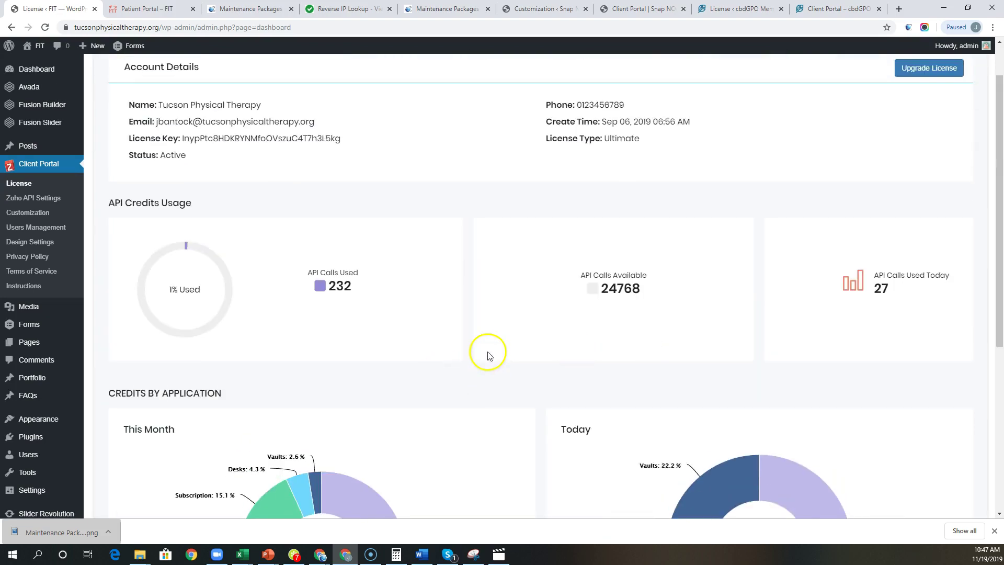
pyautogui.scroll(1, 489, 366)
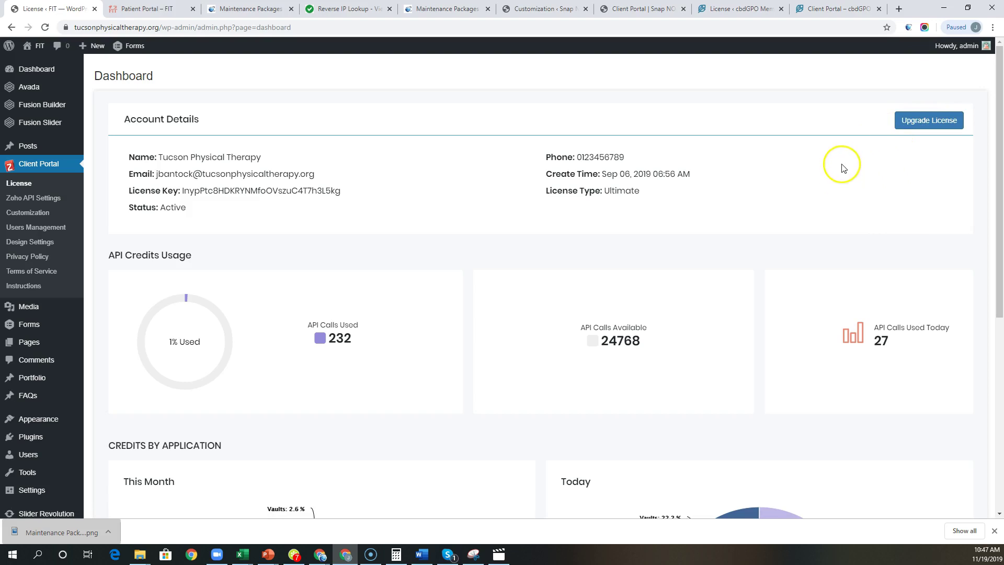
# Step: Open Zoho API Settings to see the CRM connection's client details and setup instructions
pyautogui.click(41, 203)
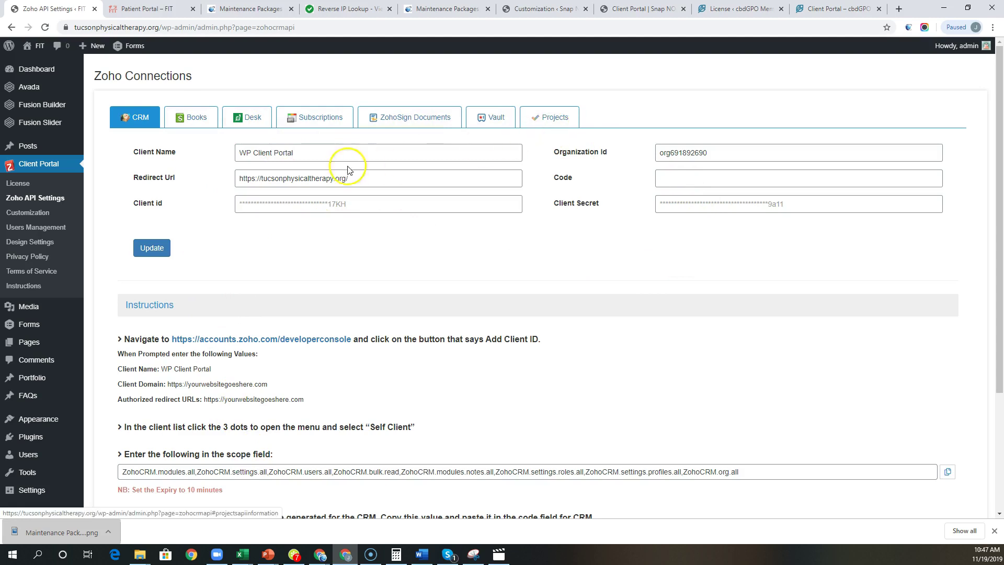
# Step: Open the Customization page, where only the Contacts and Programs modules are enabled
pyautogui.click(30, 214)
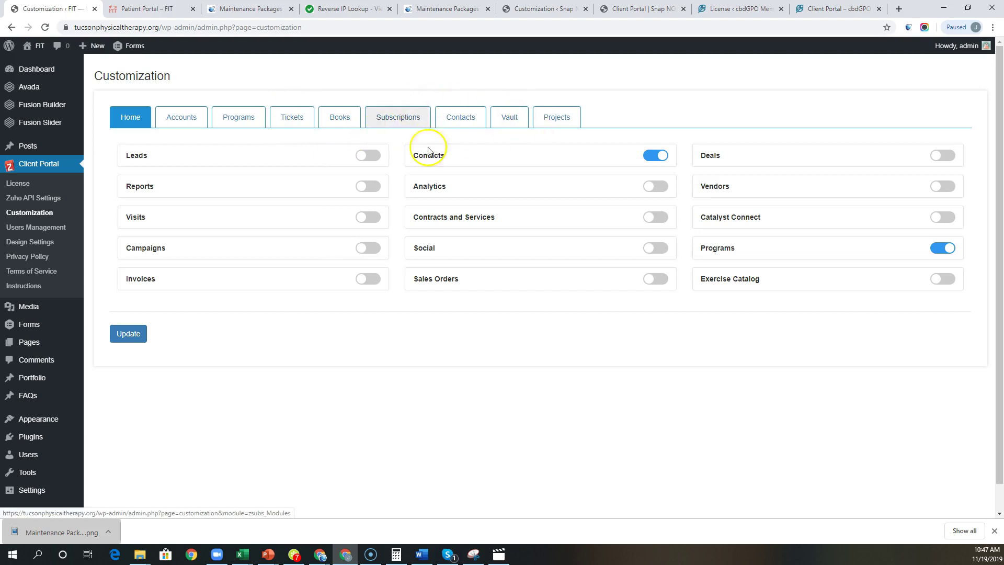
# Step: On the Programs tab, set the Account Field to Account and save with Update
pyautogui.click(239, 118)
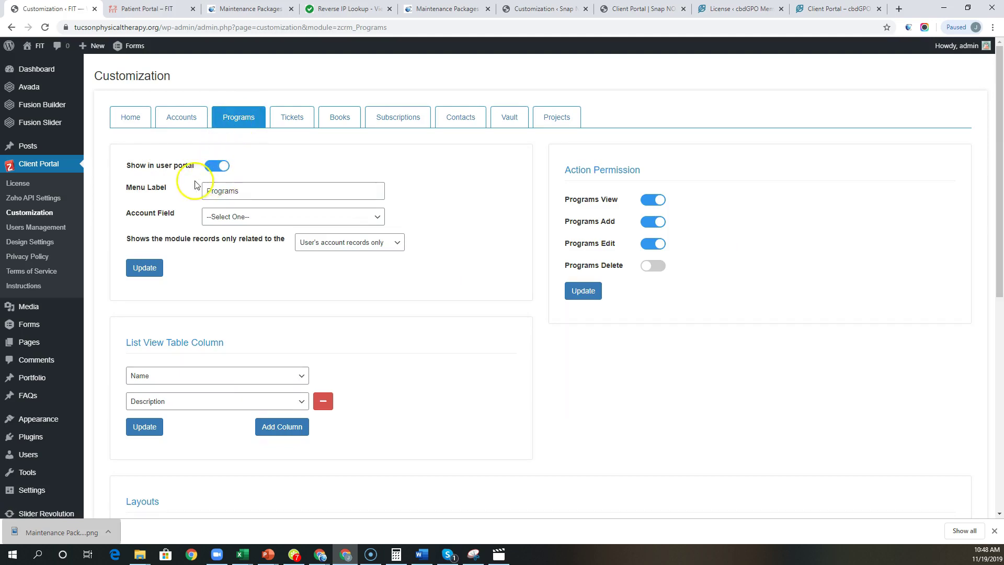
pyautogui.click(250, 222)
pyautogui.click(224, 234)
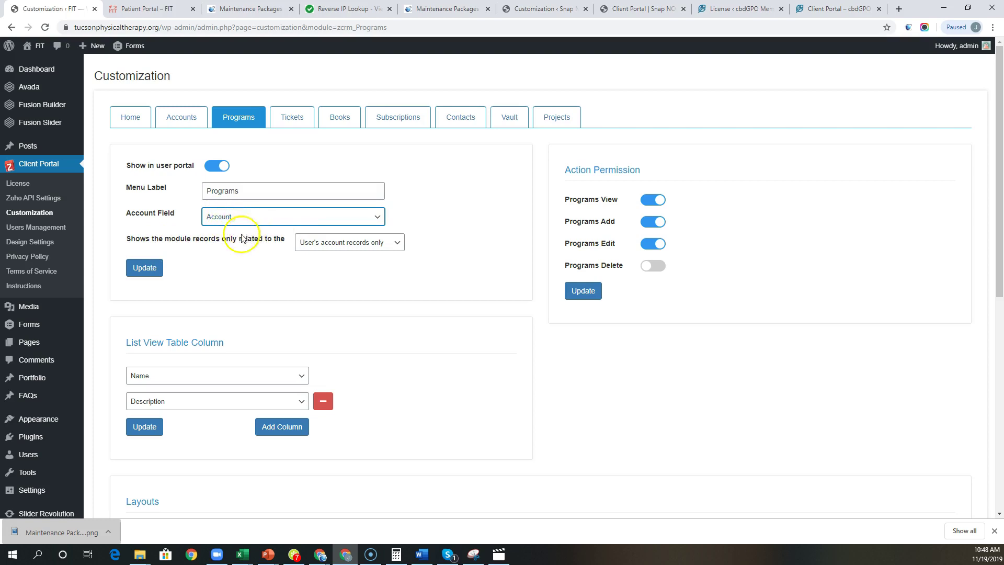
pyautogui.click(146, 268)
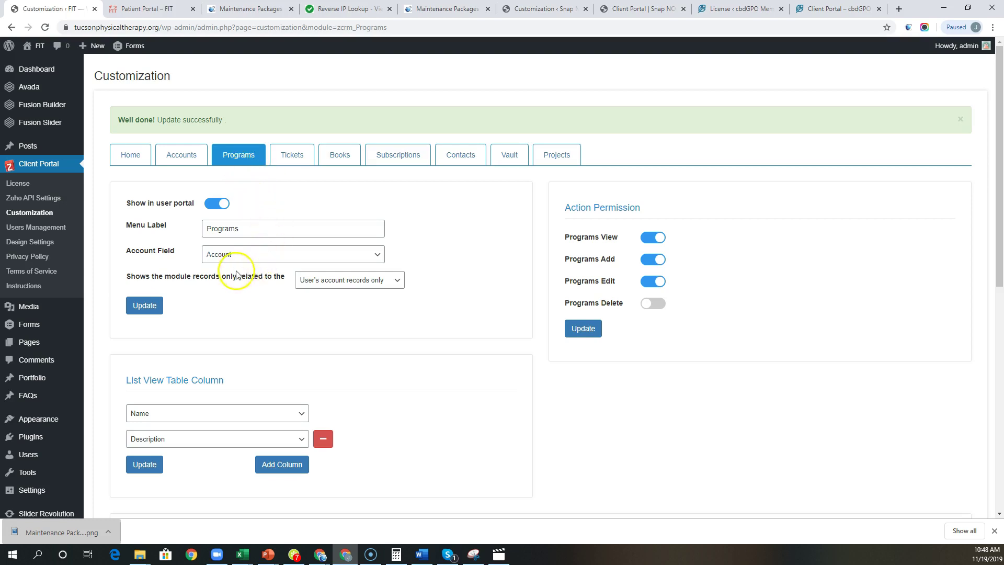
pyautogui.click(353, 286)
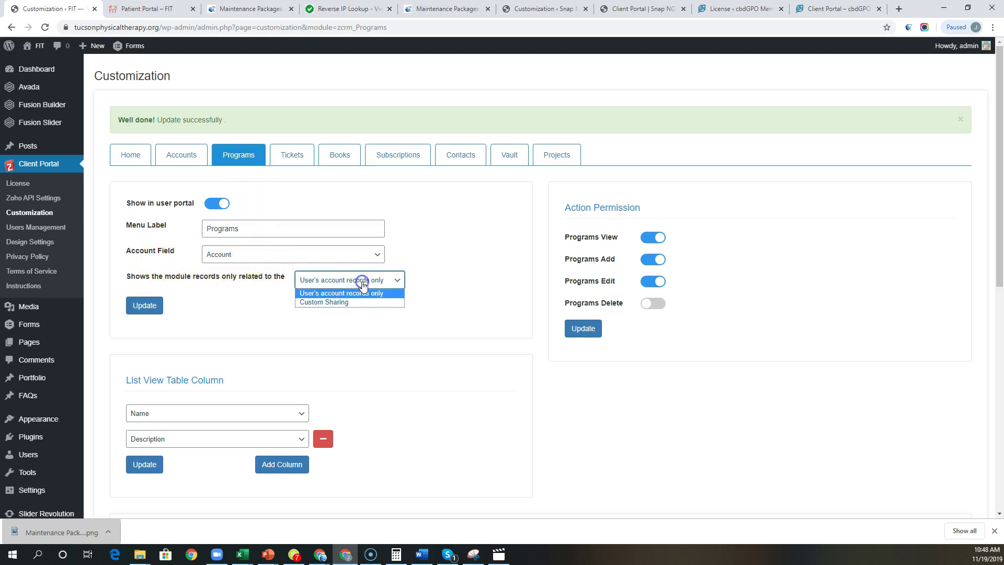
pyautogui.click(328, 302)
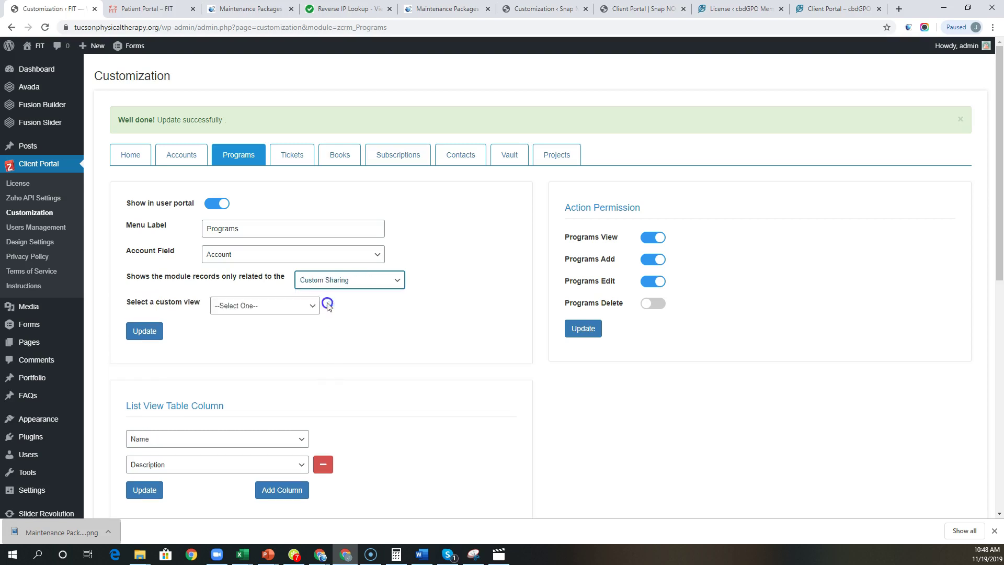
pyautogui.click(249, 307)
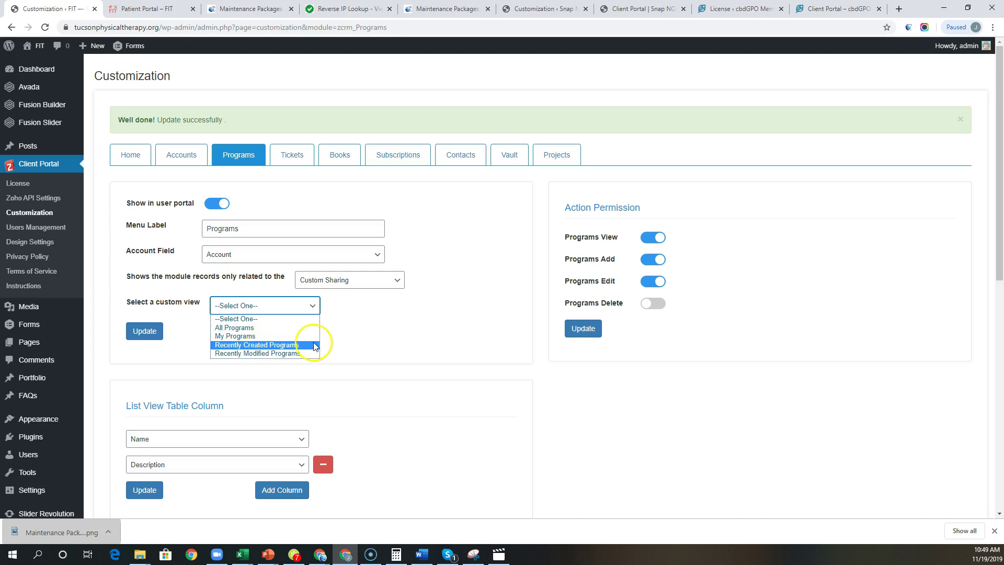
pyautogui.click(369, 281)
pyautogui.click(320, 292)
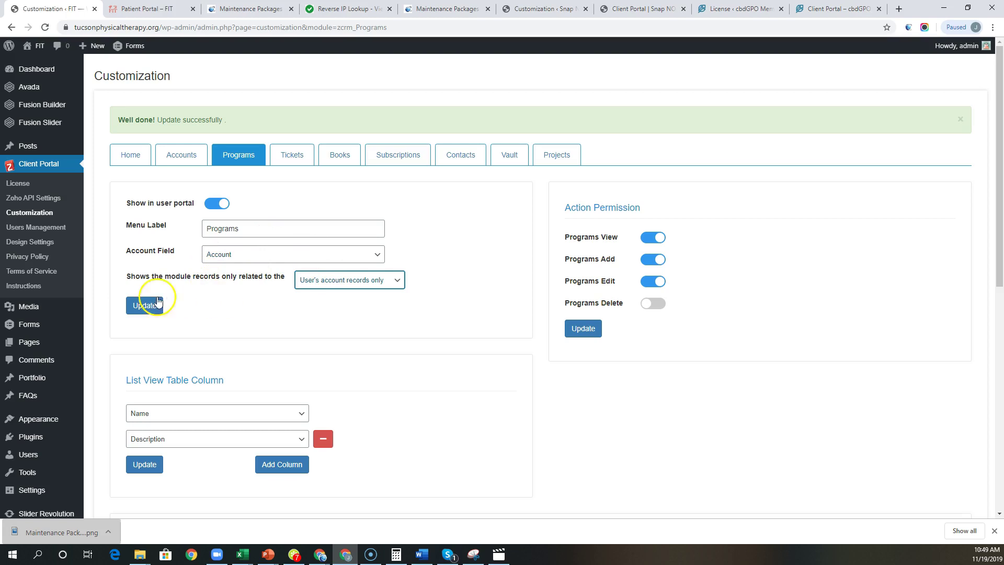
pyautogui.click(144, 305)
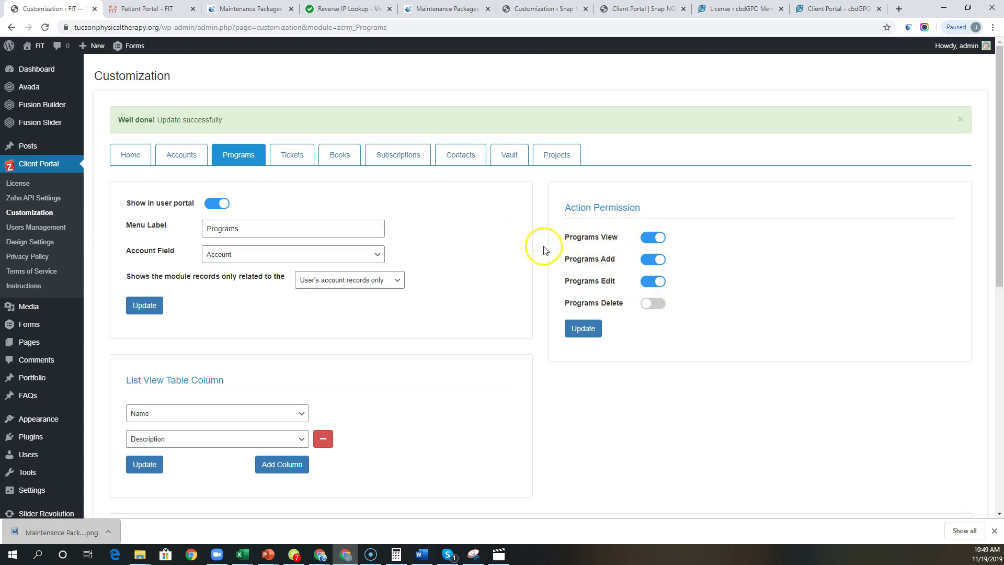
# Step: Scroll through the Programs module's layout settings
pyautogui.scroll(-3, 544, 250)
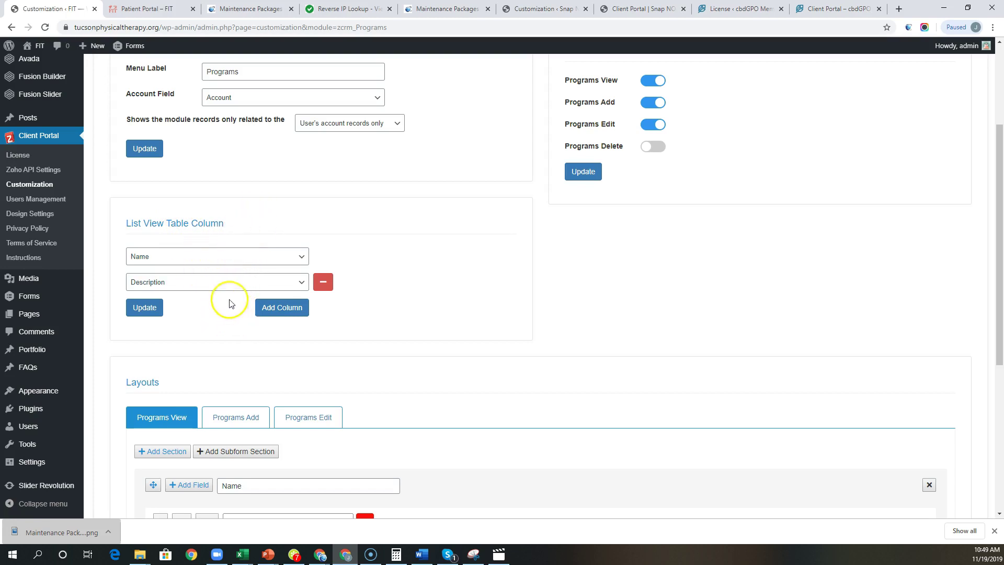
pyautogui.scroll(-2, 215, 361)
pyautogui.scroll(-2, 271, 430)
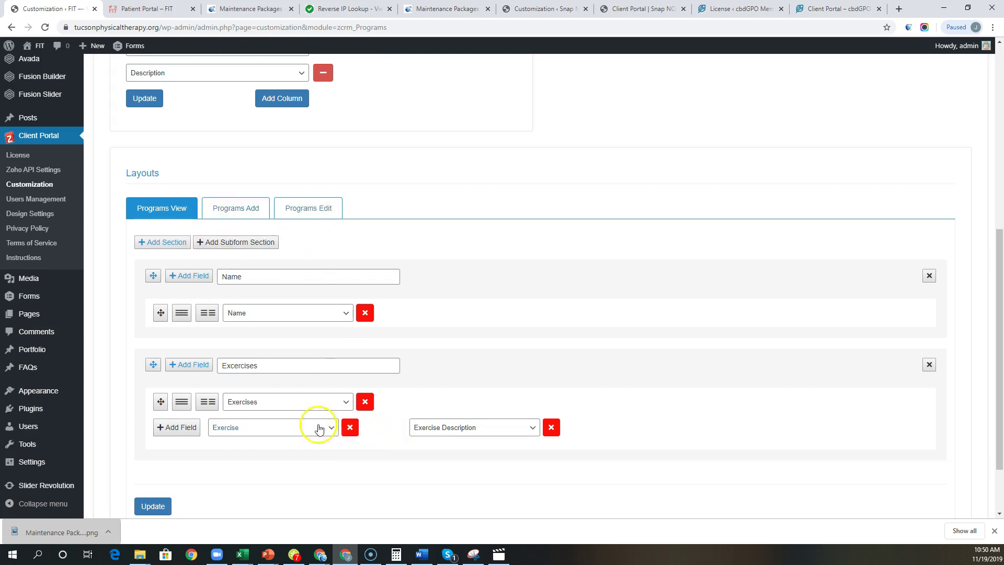
pyautogui.scroll(6, 253, 381)
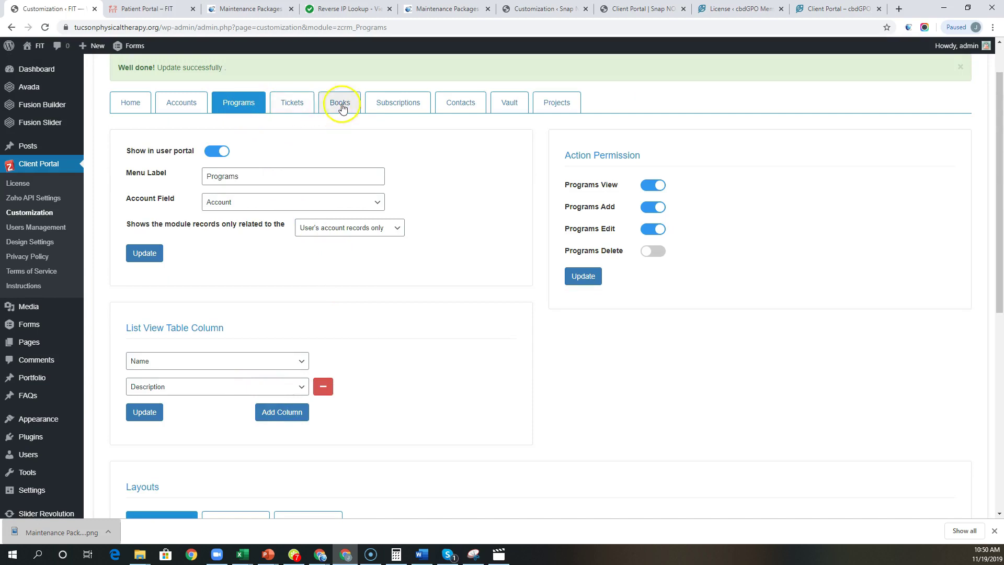
# Step: Check the Tickets module's Contact Us menu label and ticket layout, then go to Design Settings
pyautogui.click(294, 104)
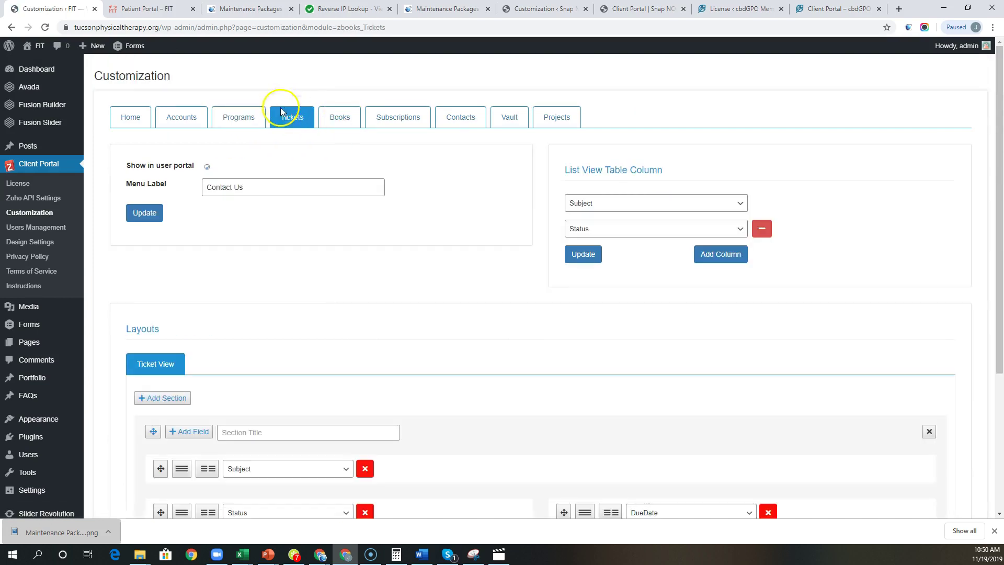
pyautogui.scroll(-3, 371, 333)
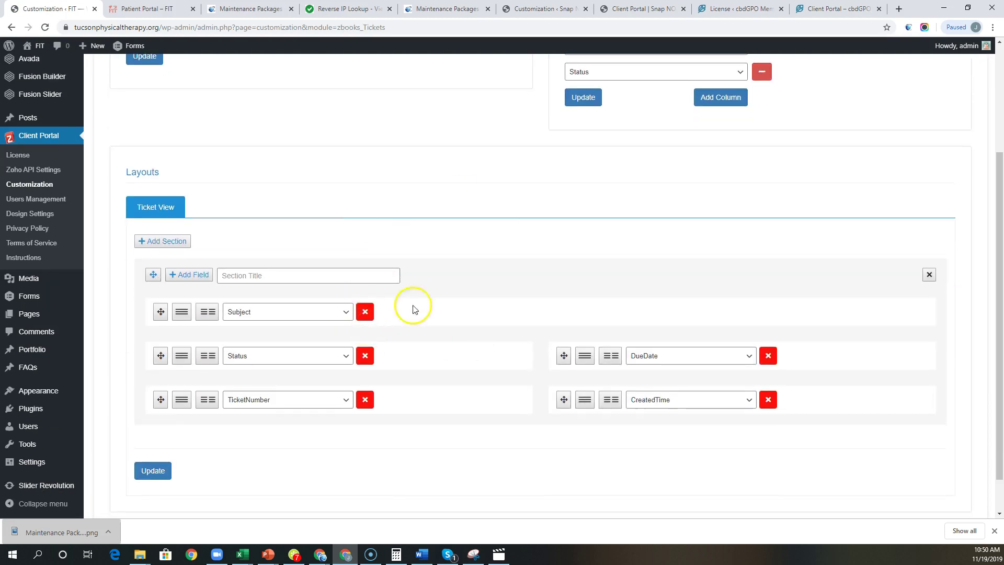
pyautogui.scroll(3, 415, 310)
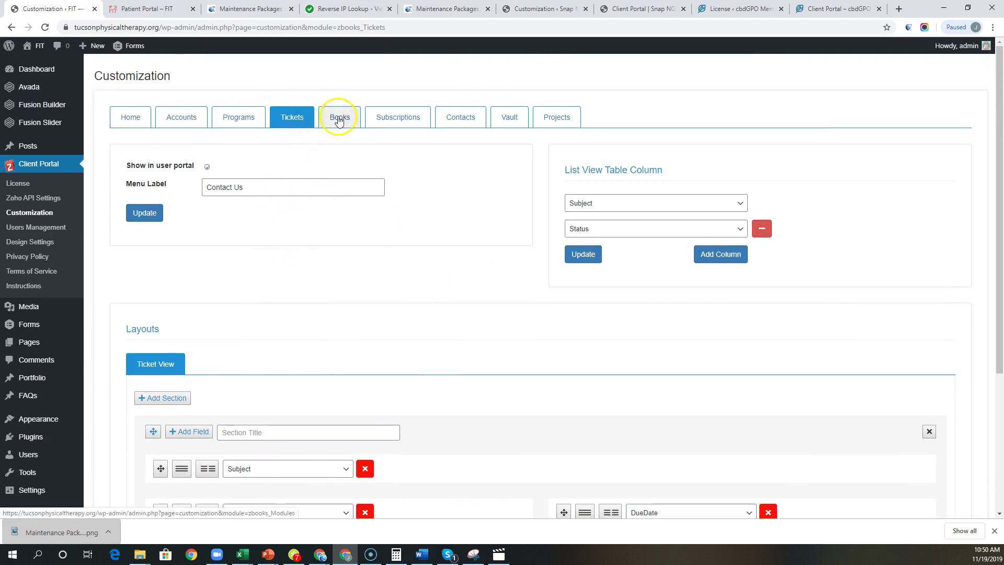
pyautogui.click(36, 246)
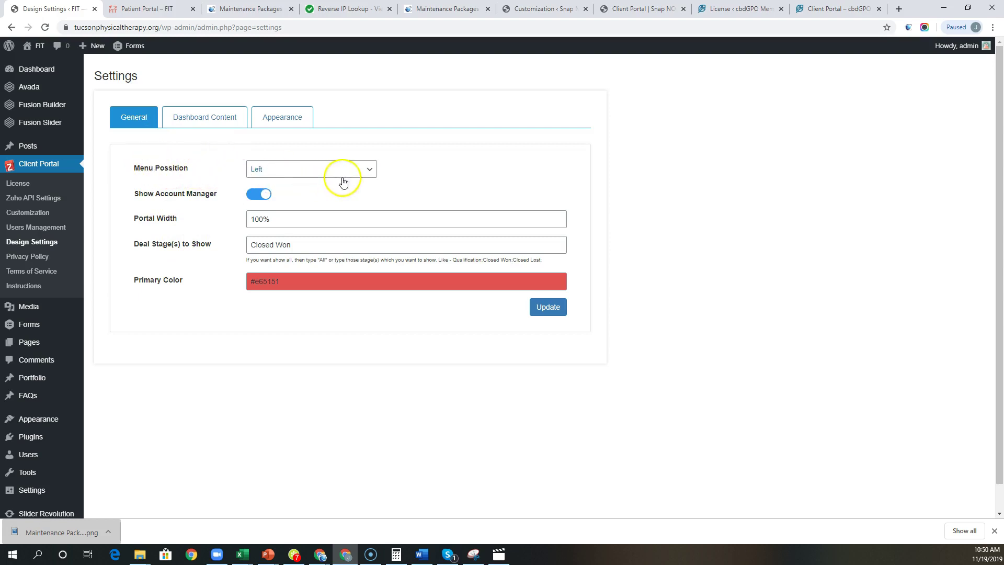
# Step: Confirm the portal menu position stays set to Left
pyautogui.click(286, 177)
pyautogui.click(453, 186)
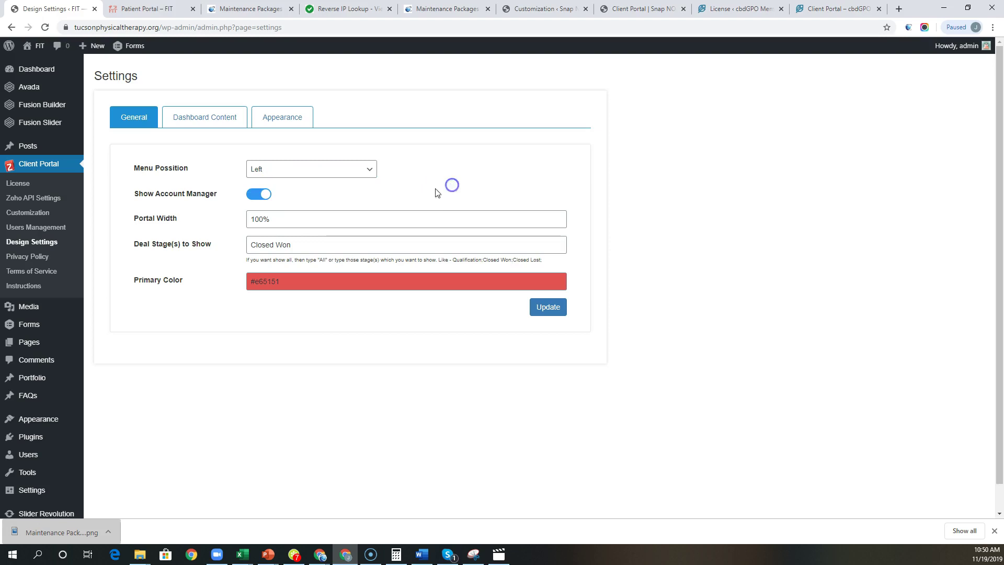
pyautogui.click(245, 204)
# Step: Glance at the front-end patient portal, then return to the General design settings
pyautogui.click(152, 9)
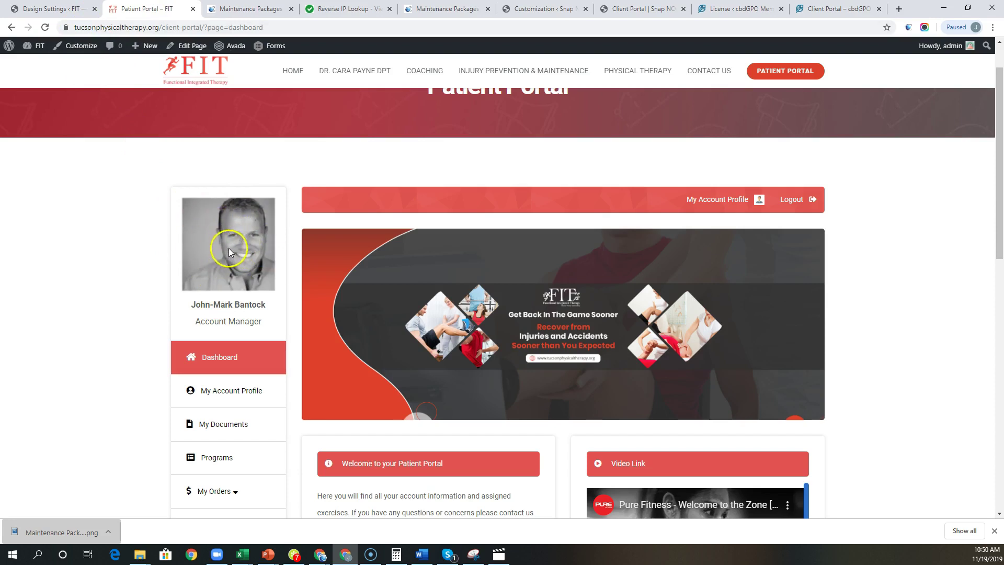
pyautogui.click(52, 9)
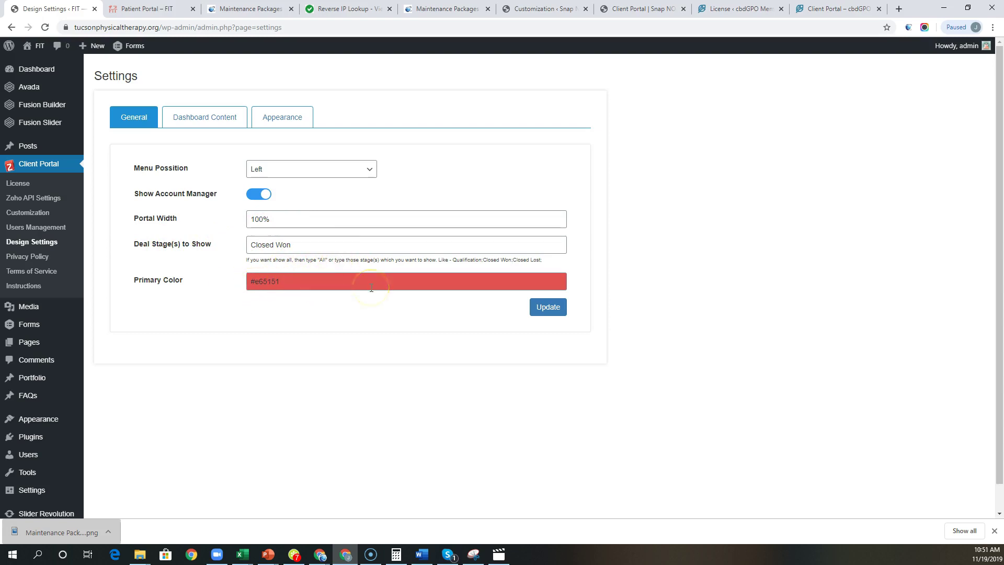
# Step: Show the Dashboard Content settings and compare them with the live patient portal dashboard
pyautogui.click(195, 119)
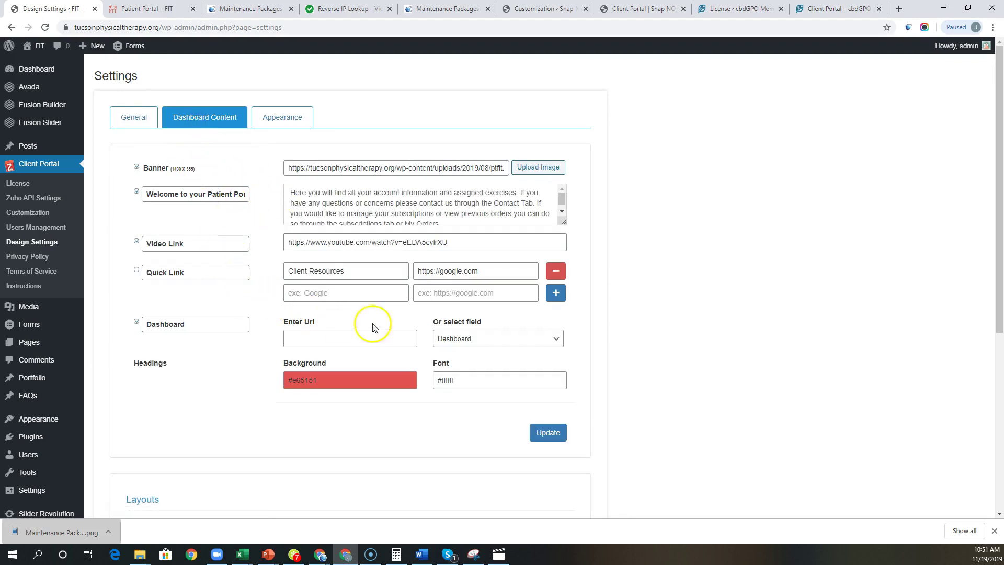
pyautogui.click(143, 6)
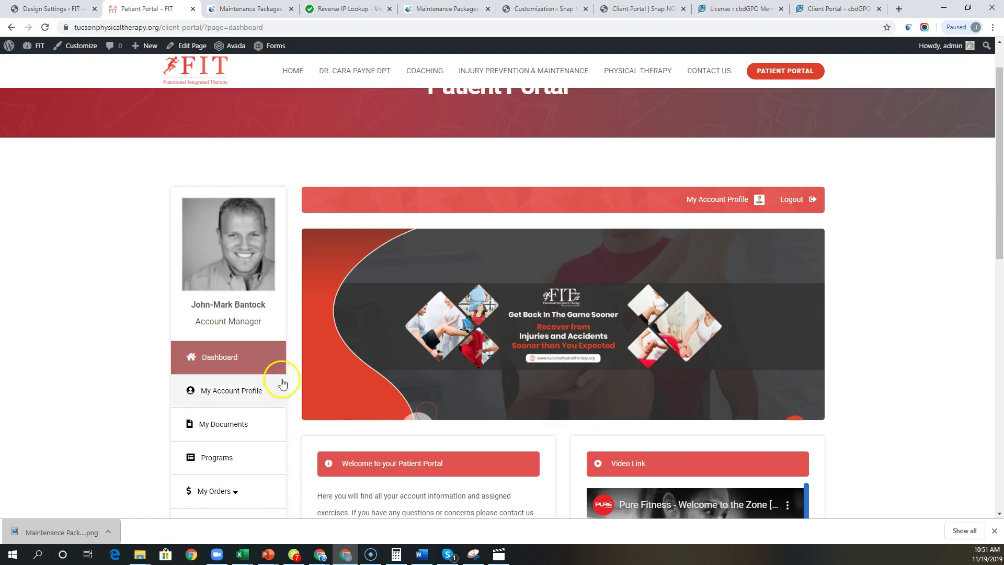
pyautogui.scroll(-6, 531, 408)
pyautogui.scroll(2, 563, 354)
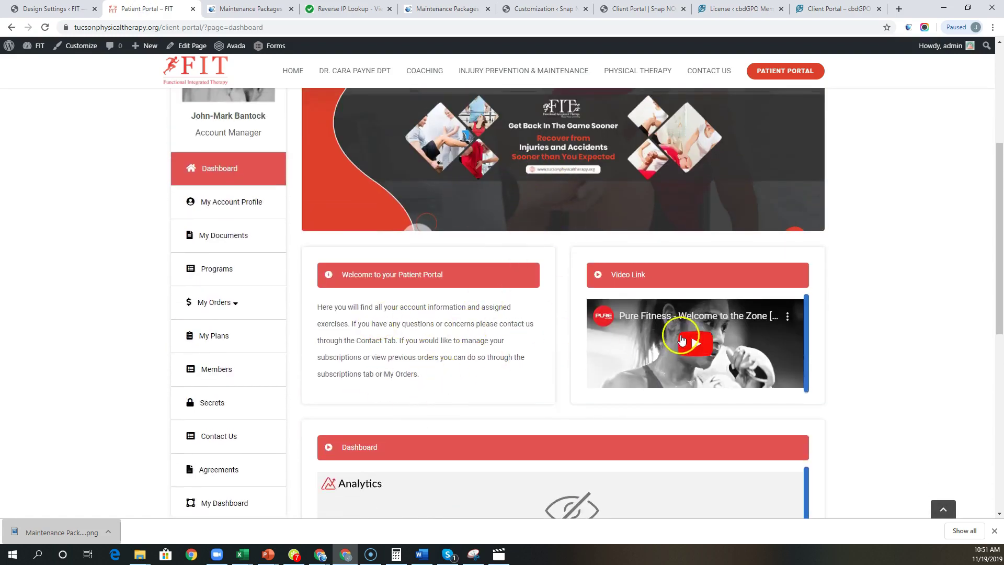
pyautogui.scroll(-3, 505, 429)
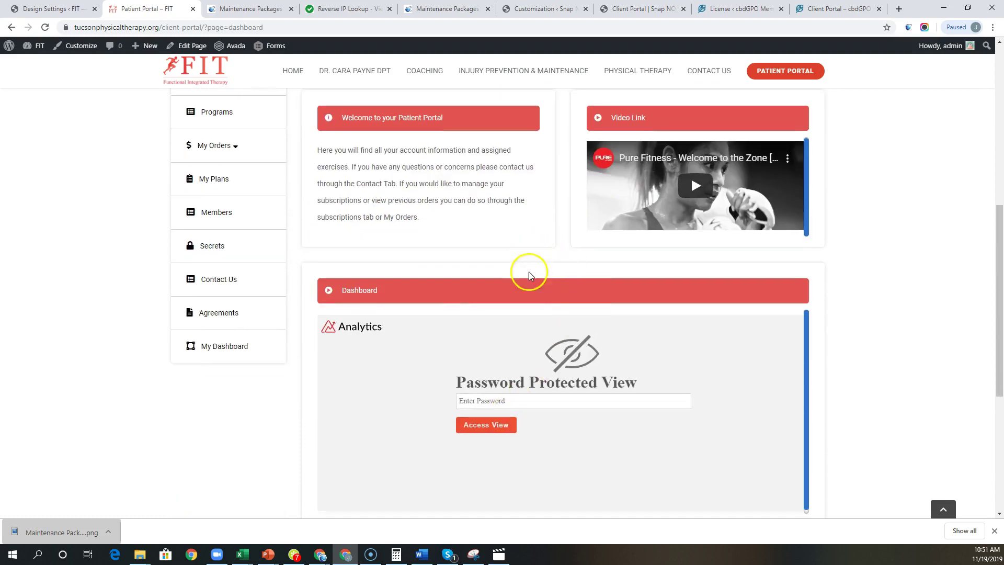
pyautogui.scroll(-3, 463, 292)
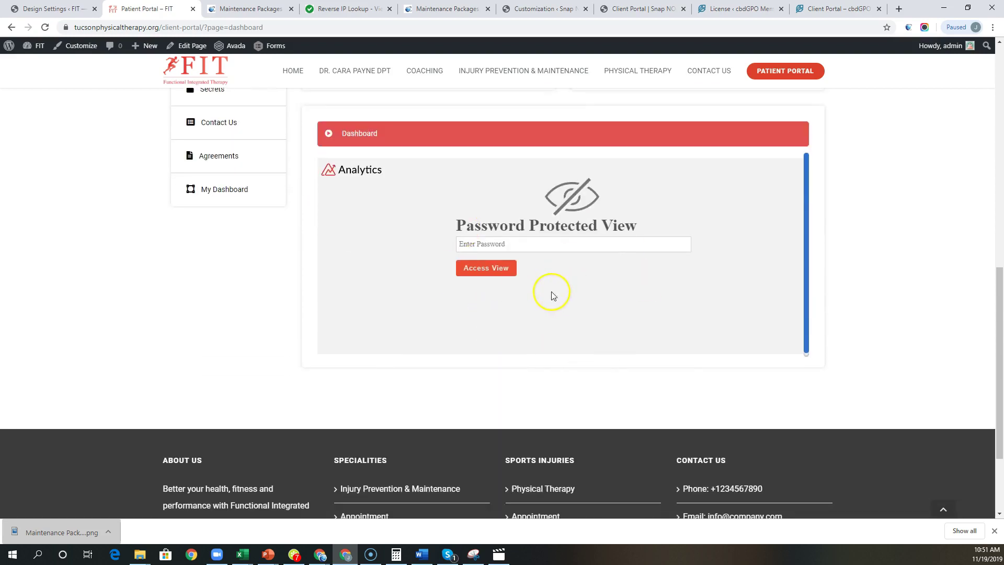
pyautogui.scroll(5, 551, 296)
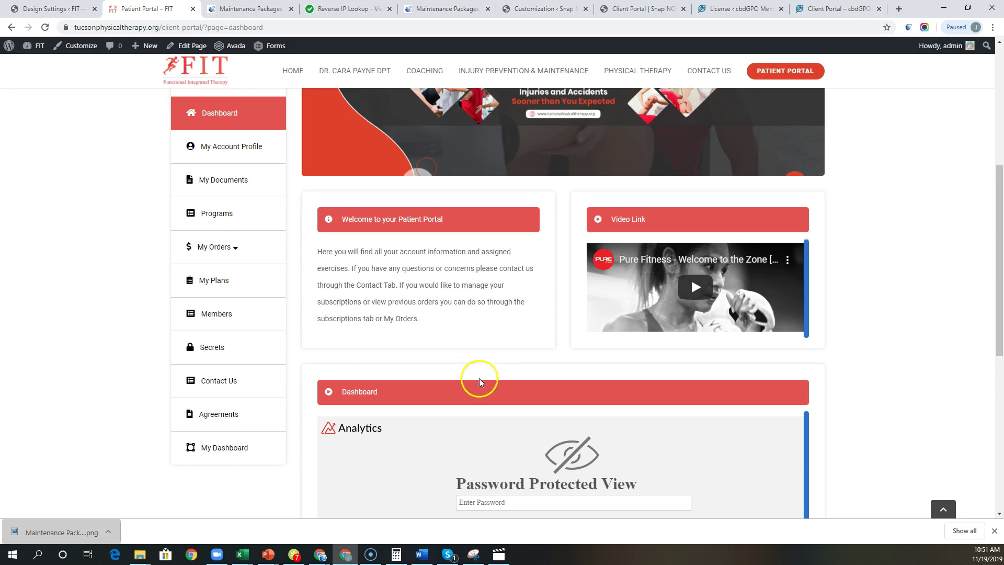
pyautogui.scroll(-2, 478, 376)
pyautogui.scroll(3, 409, 274)
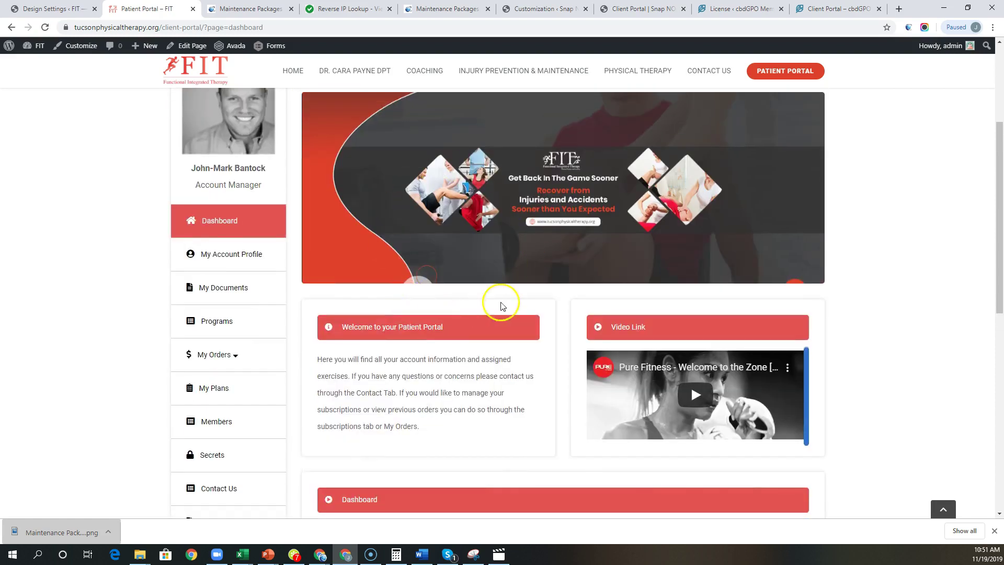
# Step: Back in Design Settings, review the banner, welcome message, video link and Client Resources link
pyautogui.click(62, 6)
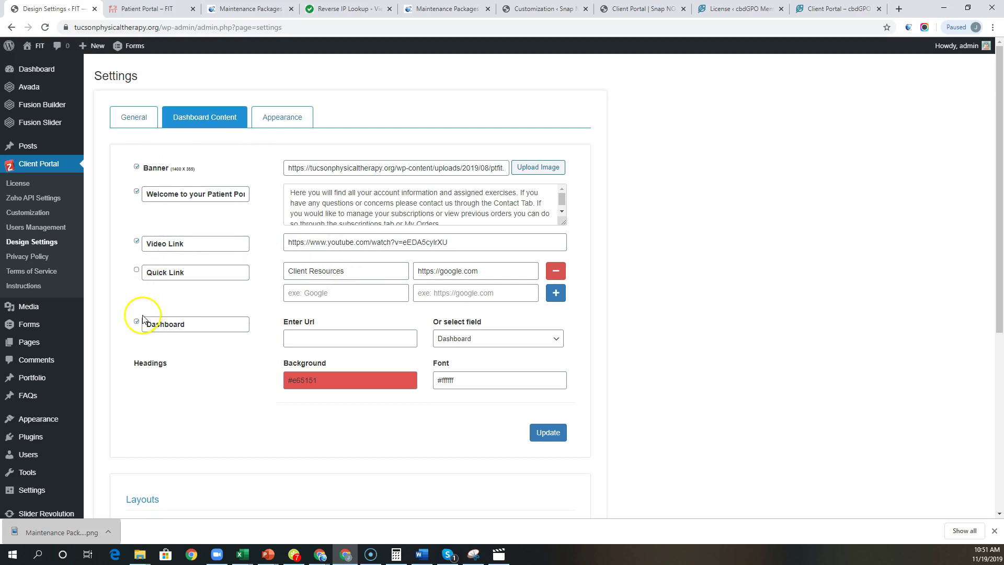
pyautogui.scroll(-5, 243, 379)
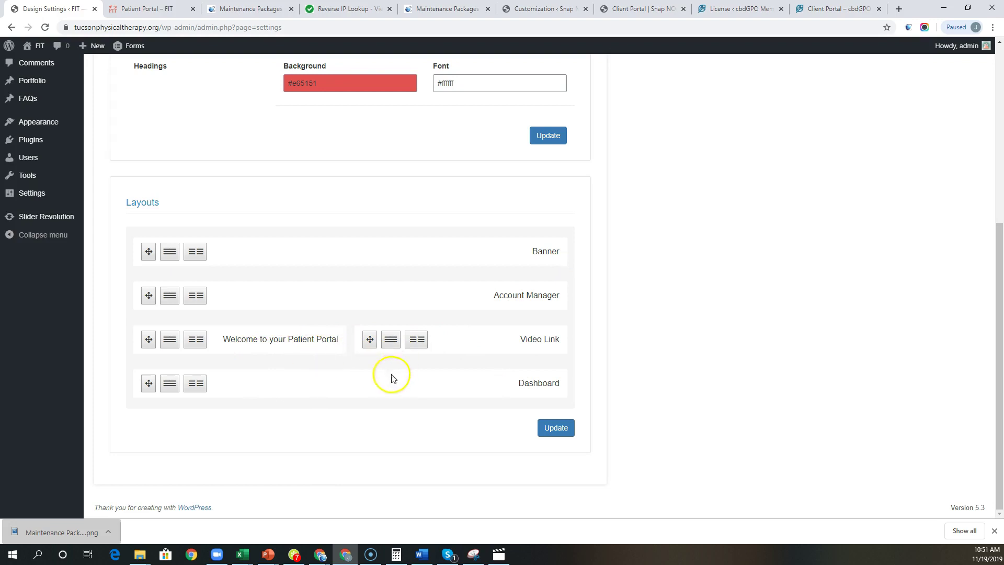
pyautogui.scroll(6, 377, 386)
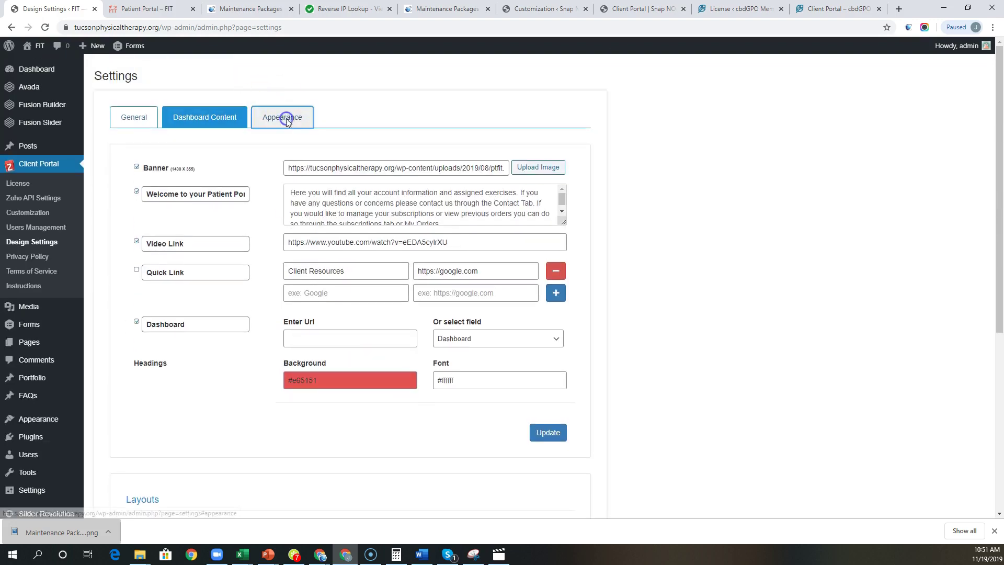
# Step: Review the Appearance colours, including headings #e60707 and buttons #e65151
pyautogui.click(286, 118)
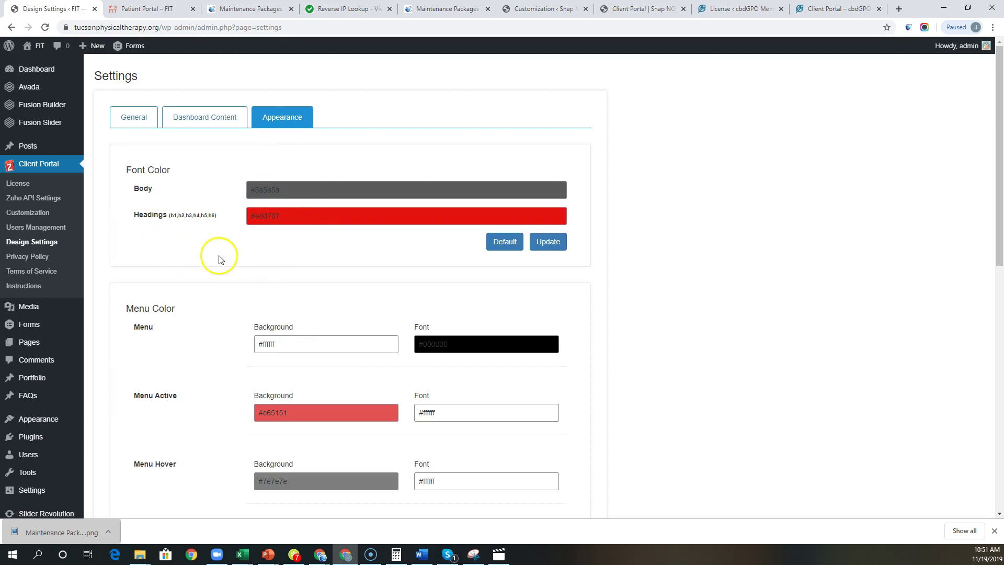
pyautogui.scroll(-1, 190, 313)
pyautogui.scroll(-1, 190, 313)
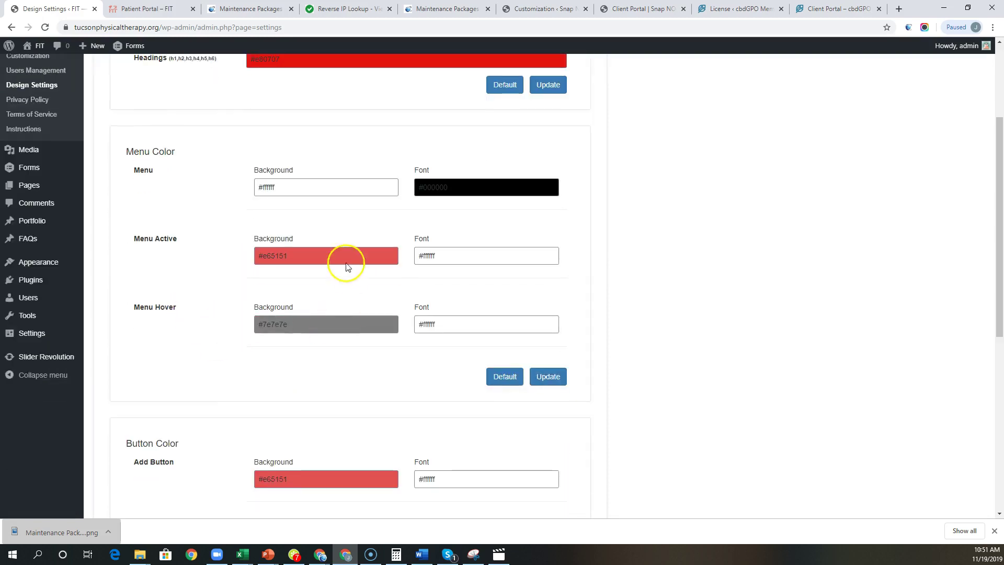
pyautogui.scroll(-6, 204, 282)
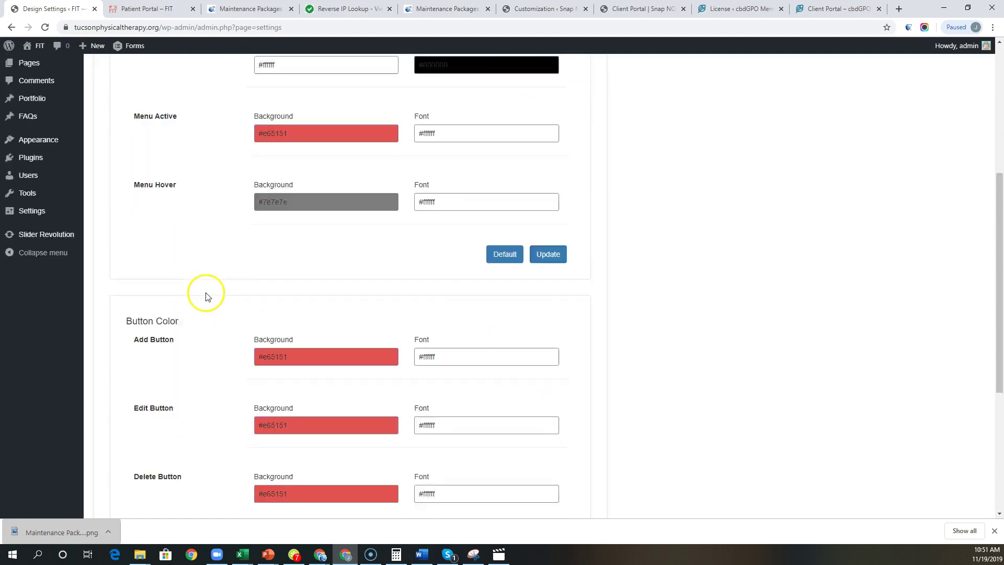
pyautogui.scroll(8, 220, 320)
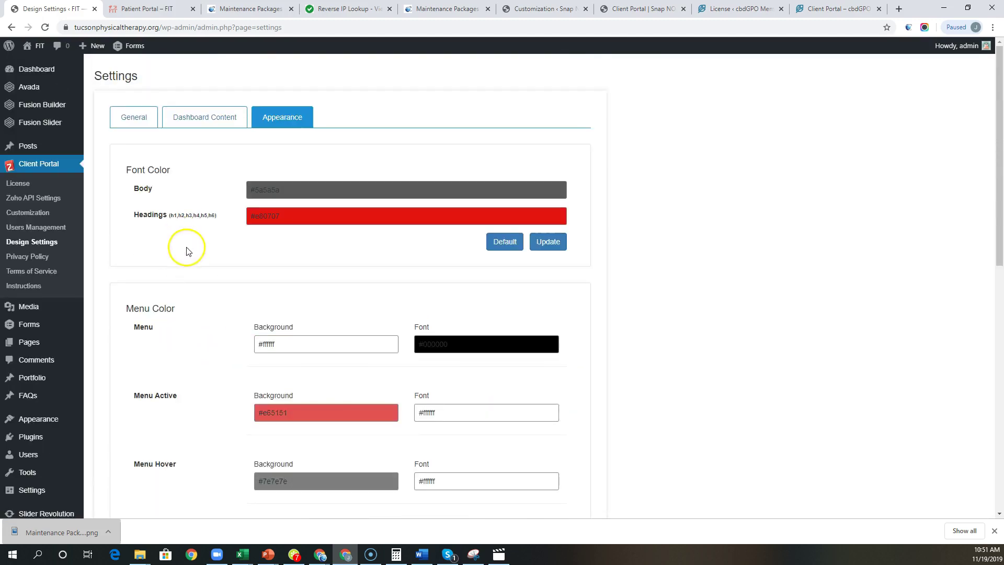
# Step: In Users Management, start a new portal user and begin entering an email under Add From CRM
pyautogui.click(26, 229)
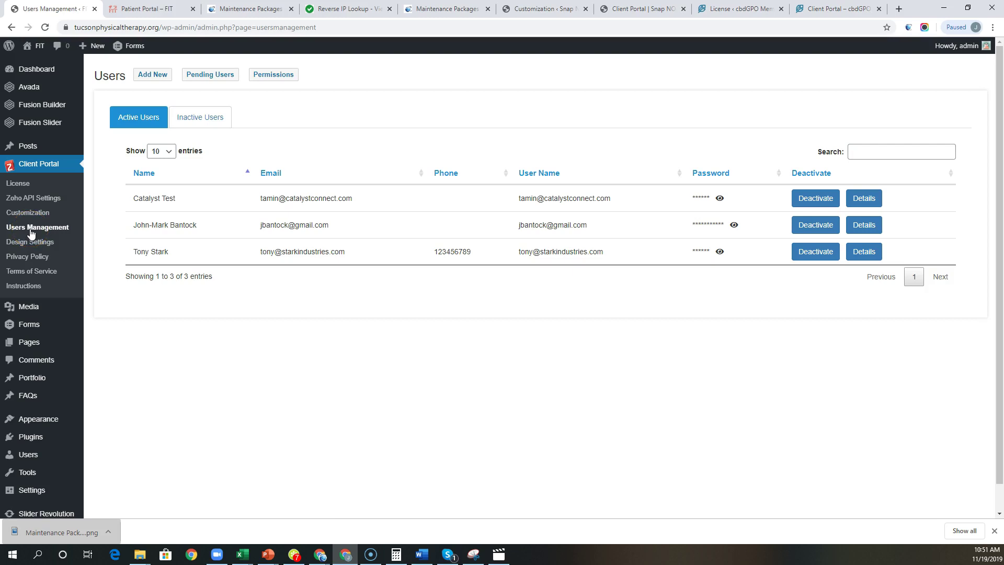
pyautogui.click(157, 77)
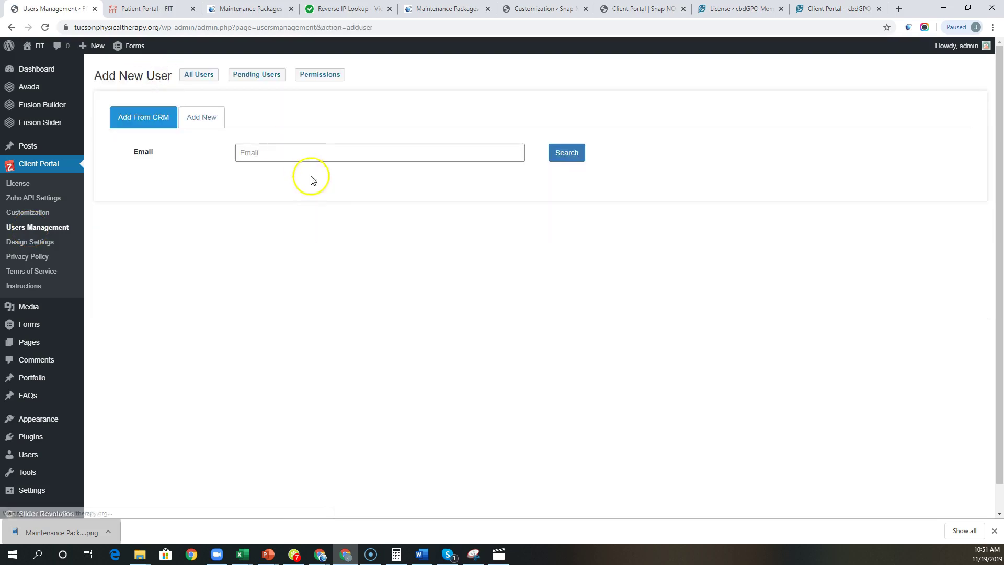
pyautogui.click(271, 153)
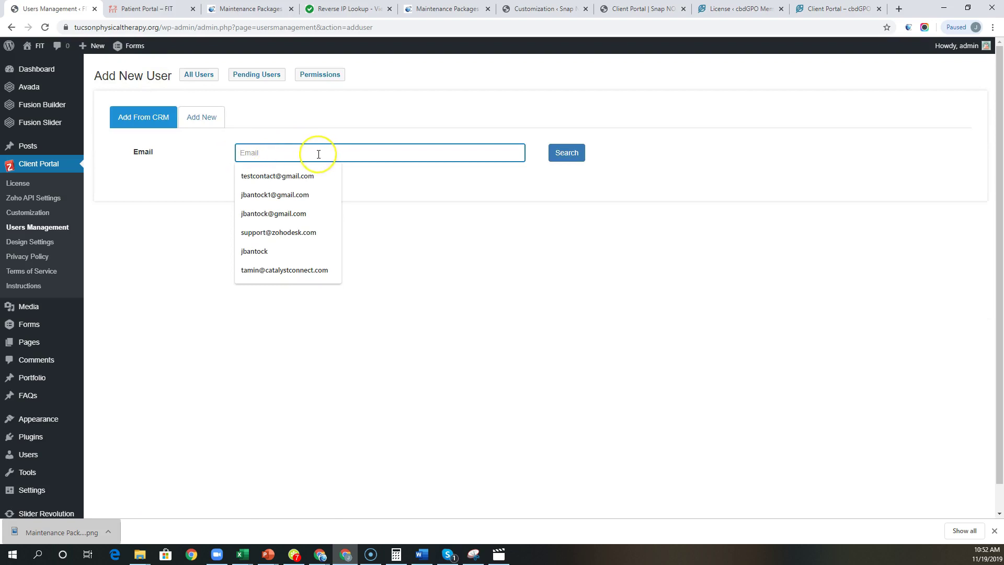
pyautogui.write('test')
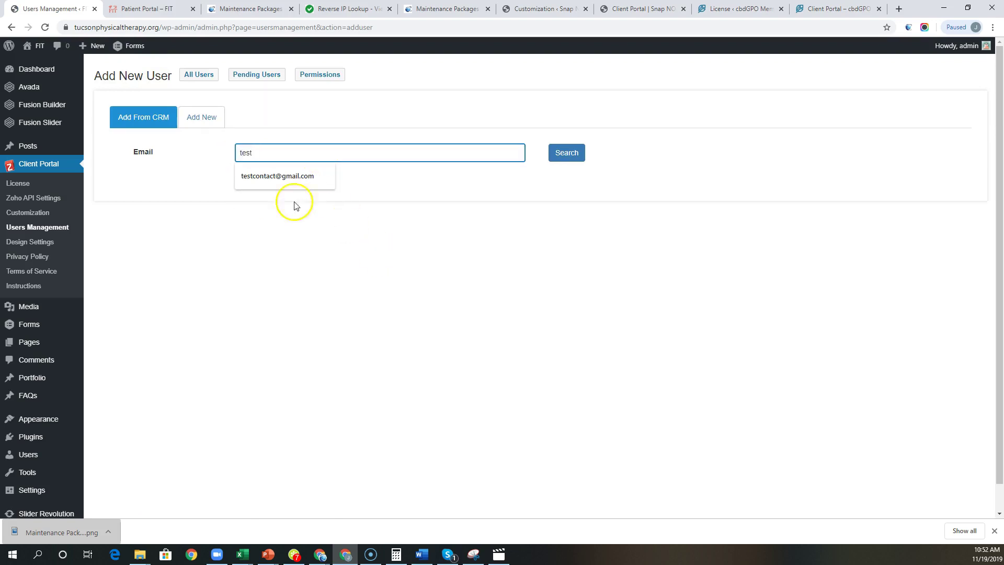
pyautogui.click(346, 234)
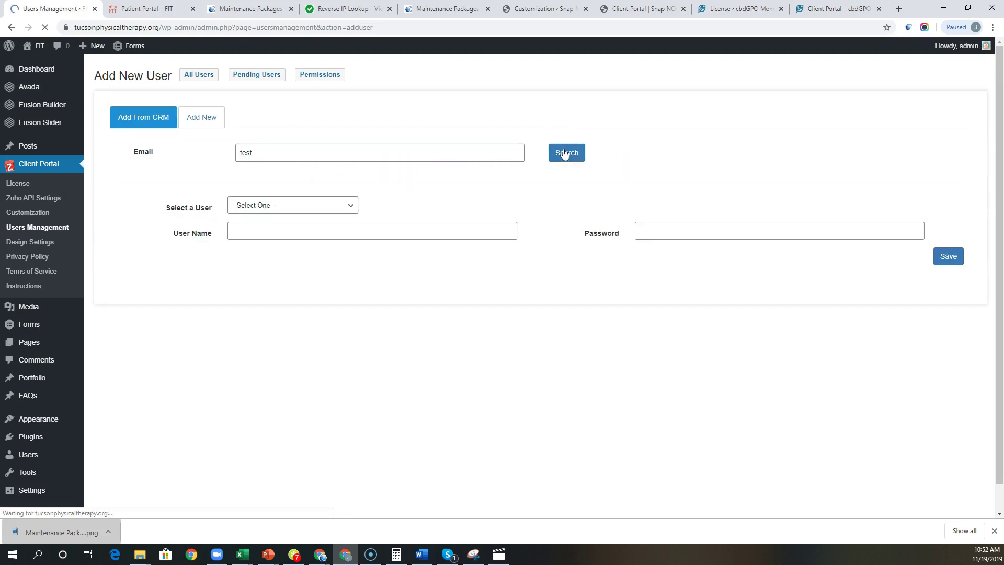
# Step: Search the CRM for the patient's email and find no contact offered in Select a User
pyautogui.click(299, 205)
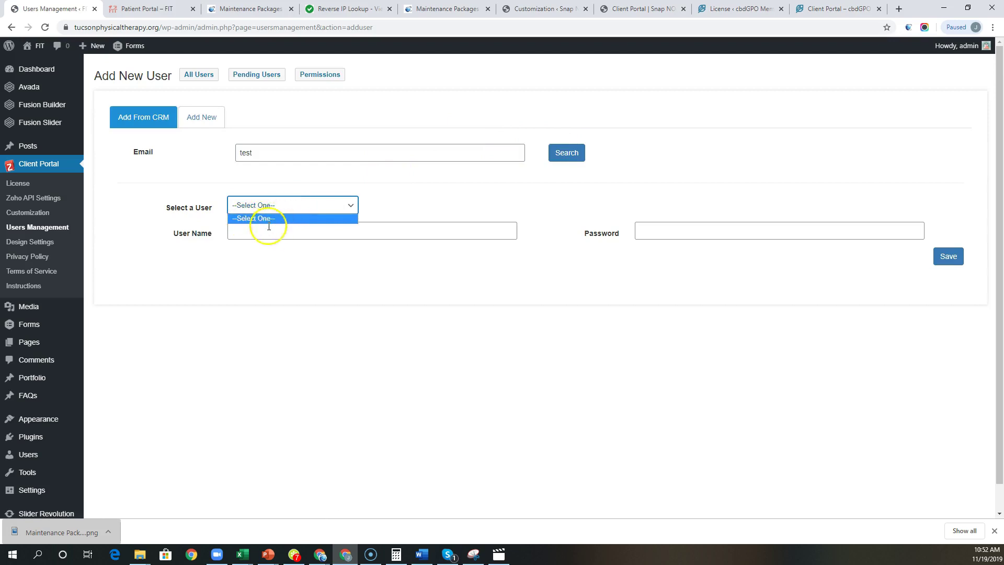
pyautogui.moveTo(274, 150); pyautogui.dragTo(227, 148)
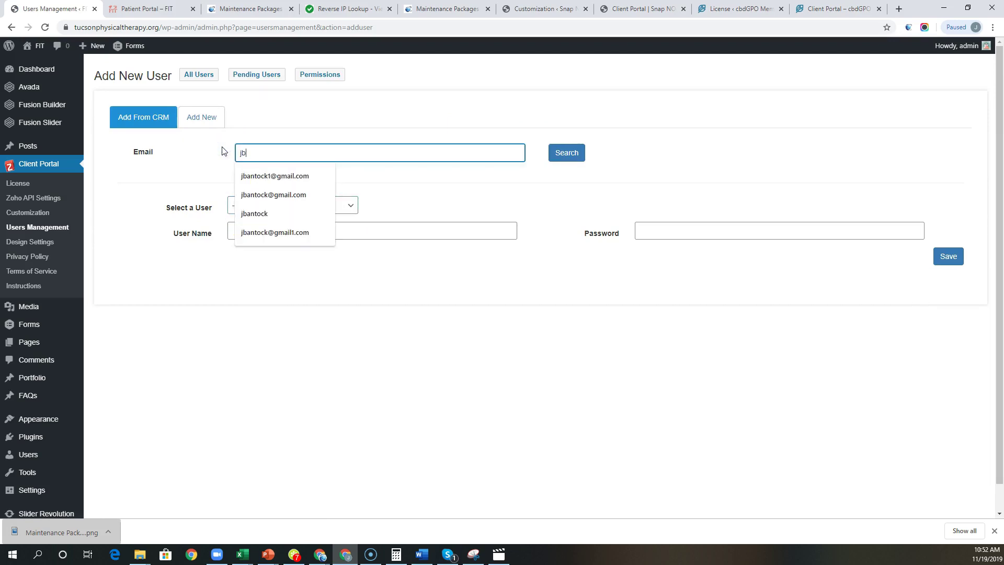
pyautogui.click(555, 157)
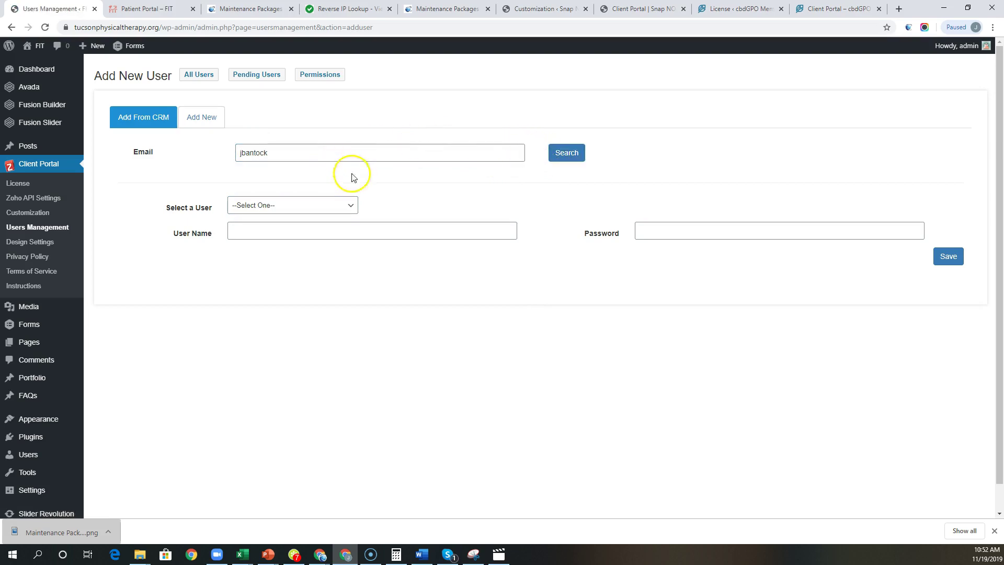
pyautogui.click(301, 209)
pyautogui.click(440, 189)
# Step: Log in to the live patient portal and open the My Account Profile page
pyautogui.click(148, 10)
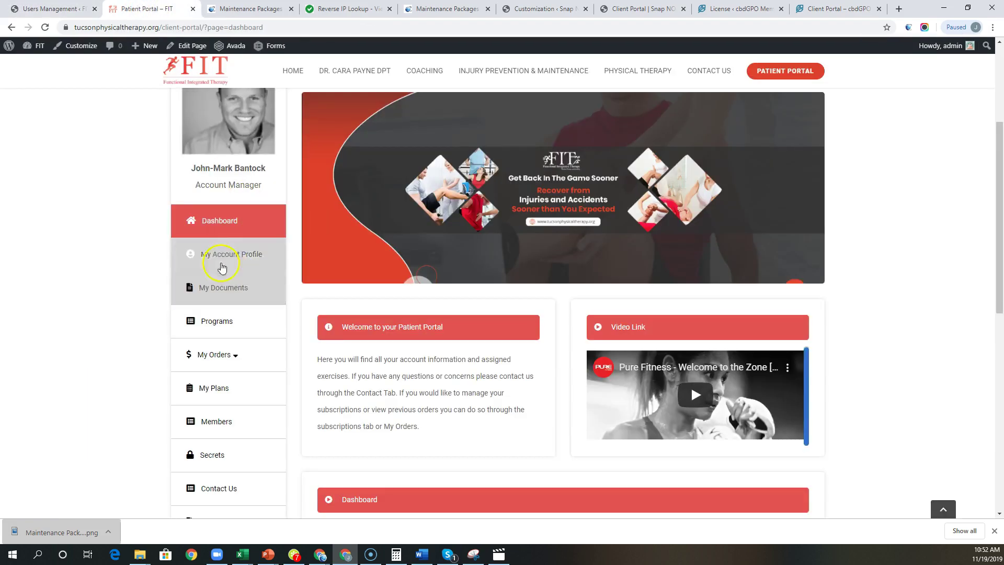
pyautogui.click(236, 249)
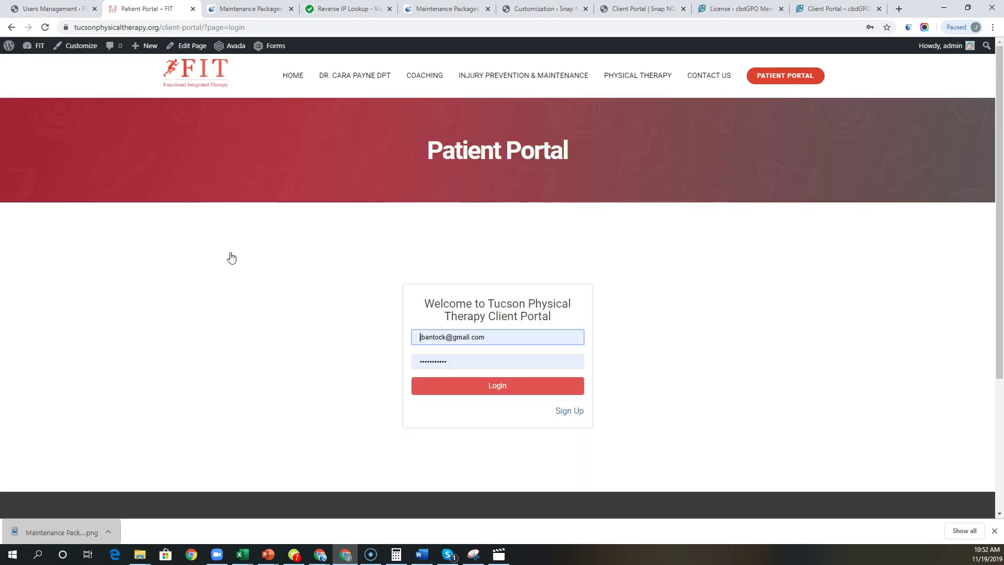
pyautogui.click(505, 390)
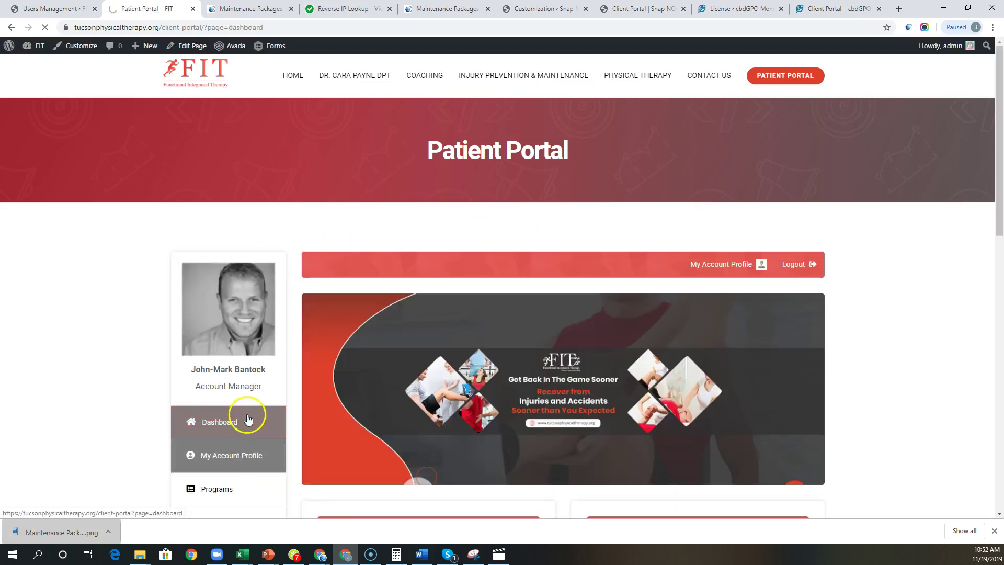
pyautogui.click(182, 462)
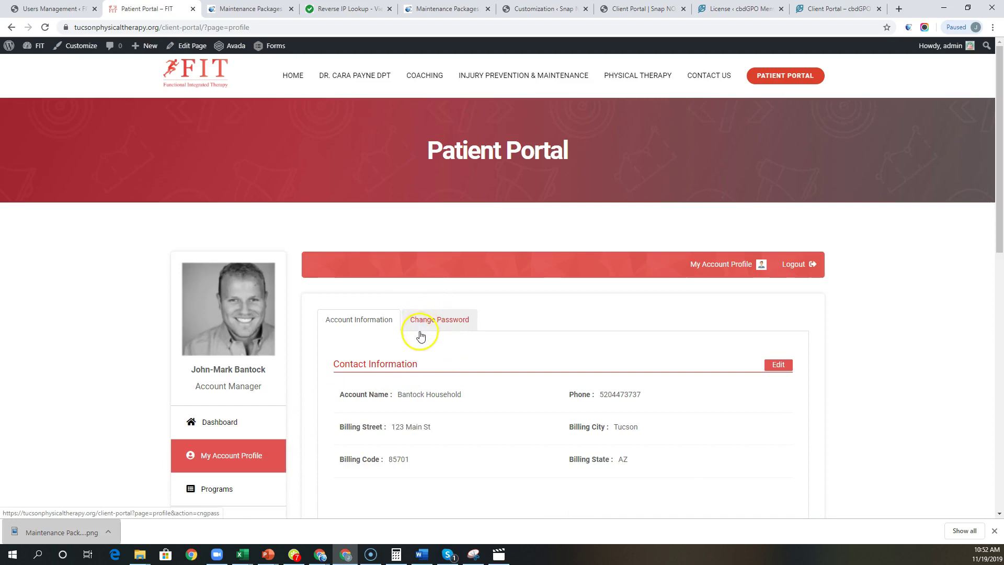
# Step: Scroll through the profile's contact information and its six-item Attachment table
pyautogui.scroll(-2, 440, 334)
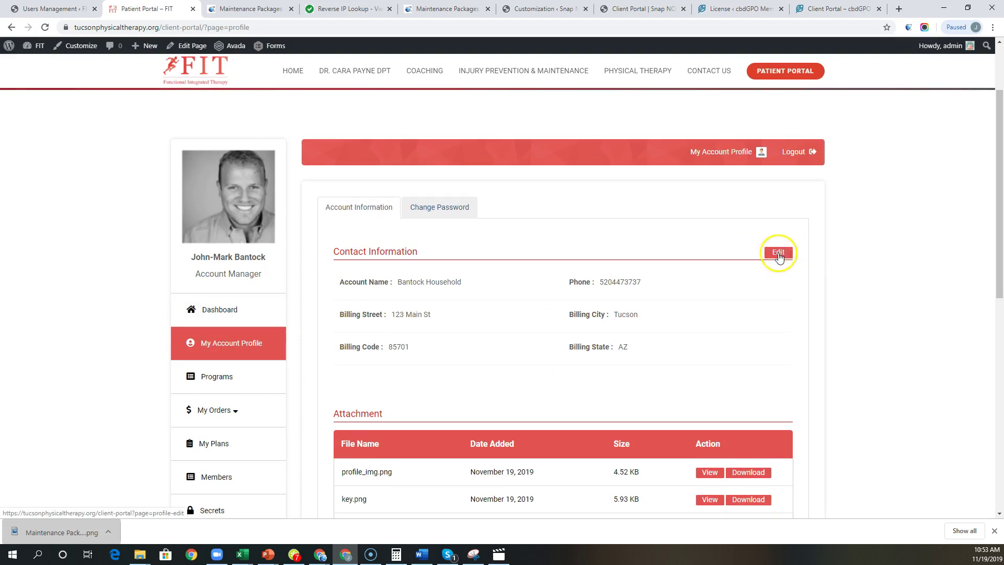
pyautogui.scroll(-2, 668, 314)
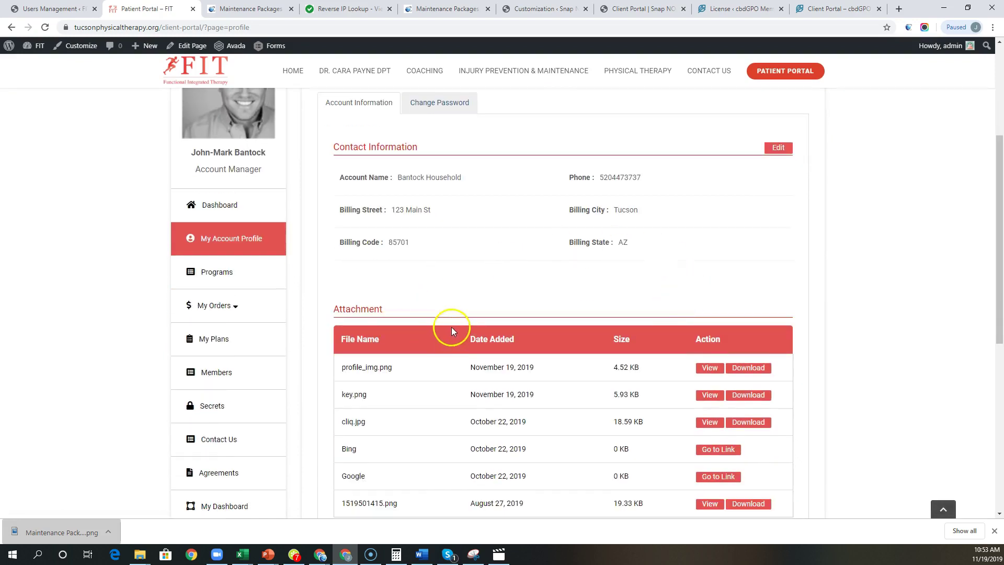
pyautogui.scroll(-1, 505, 343)
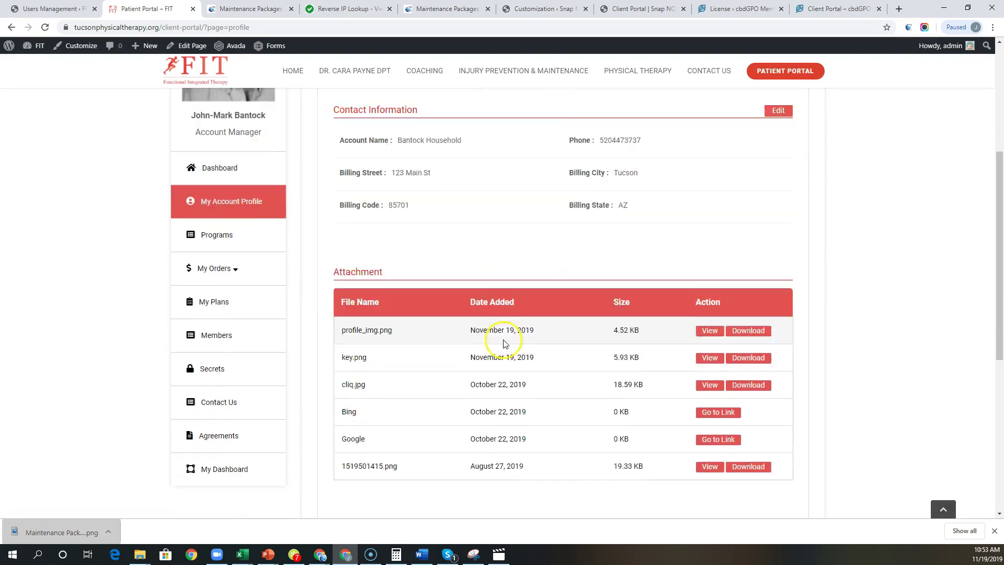
pyautogui.scroll(-2, 505, 343)
pyautogui.scroll(4, 479, 352)
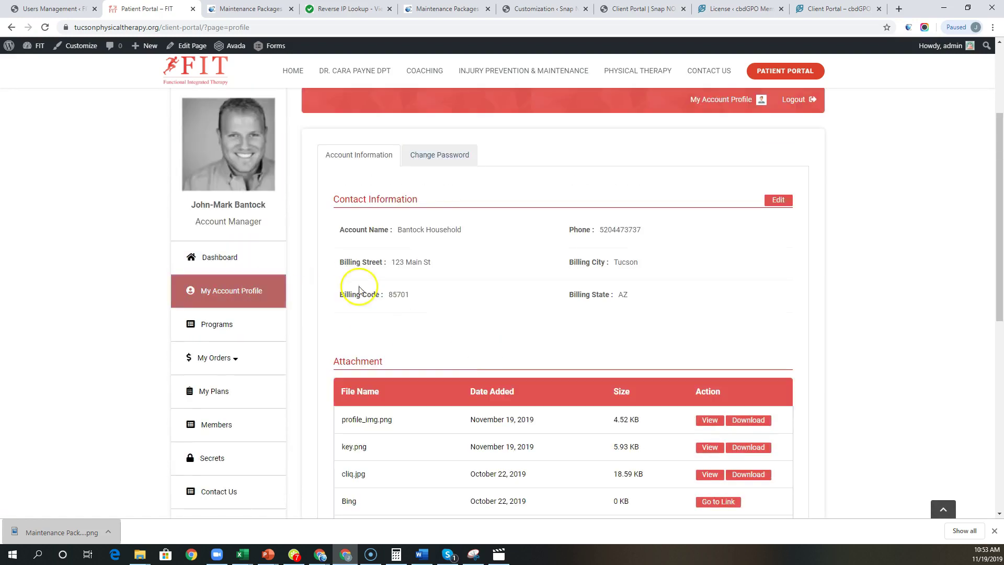
# Step: Review the patient's Programs, paid Invoices under My Orders, and active Coaching and Physical Therapy plans
pyautogui.click(217, 324)
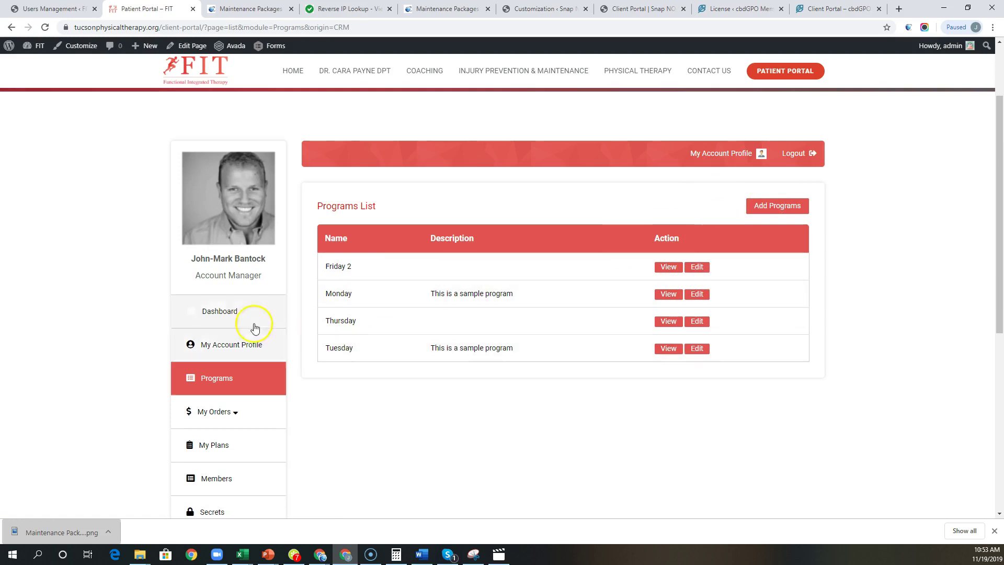
pyautogui.click(204, 412)
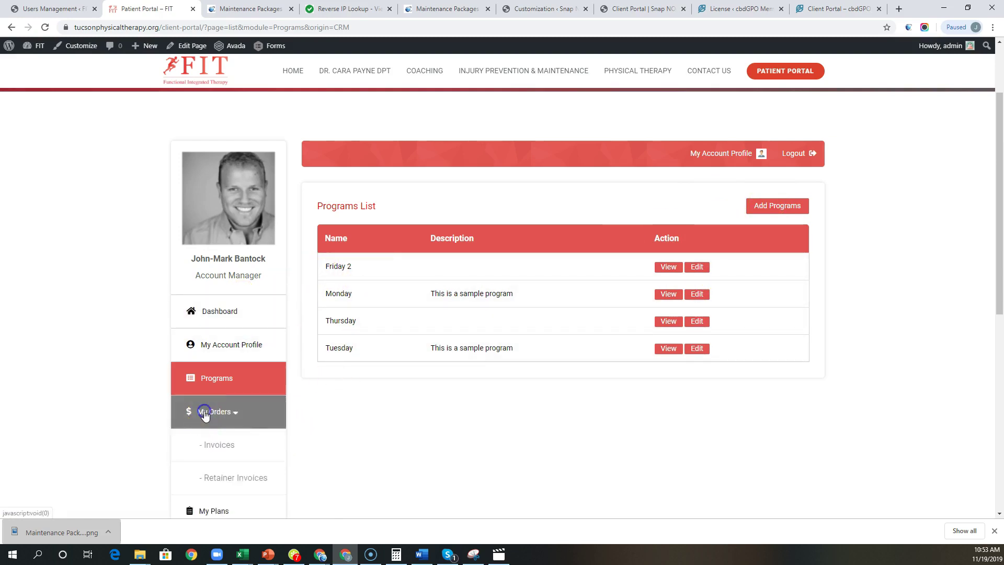
pyautogui.scroll(-3, 258, 424)
pyautogui.click(216, 291)
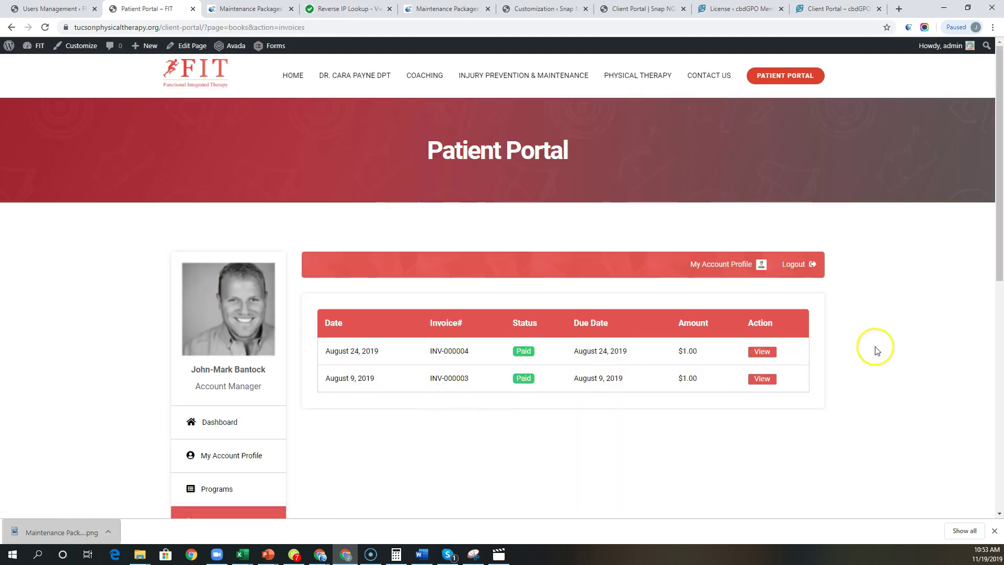
pyautogui.scroll(-4, 567, 415)
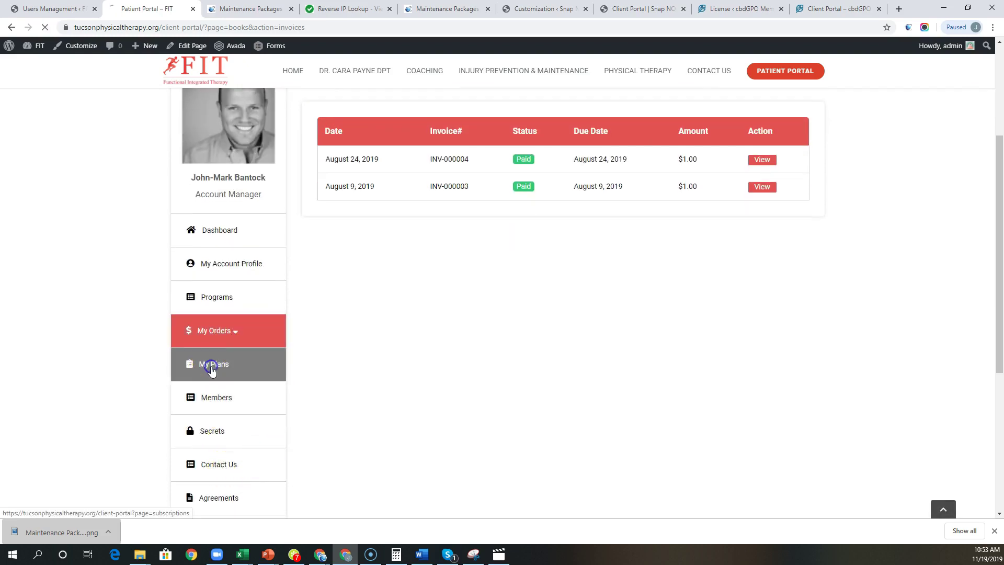
pyautogui.click(211, 371)
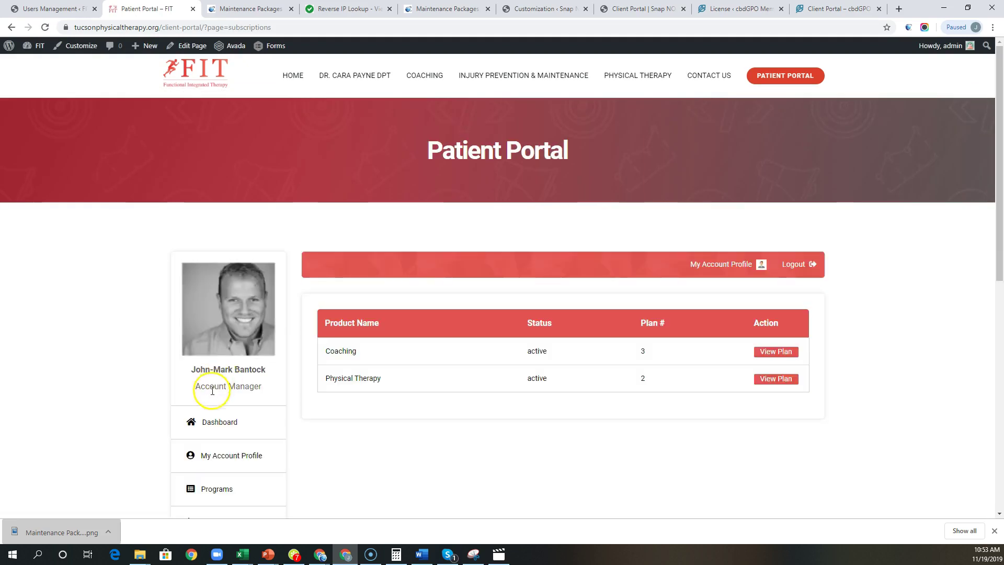
pyautogui.scroll(-3, 254, 399)
pyautogui.scroll(-3, 235, 393)
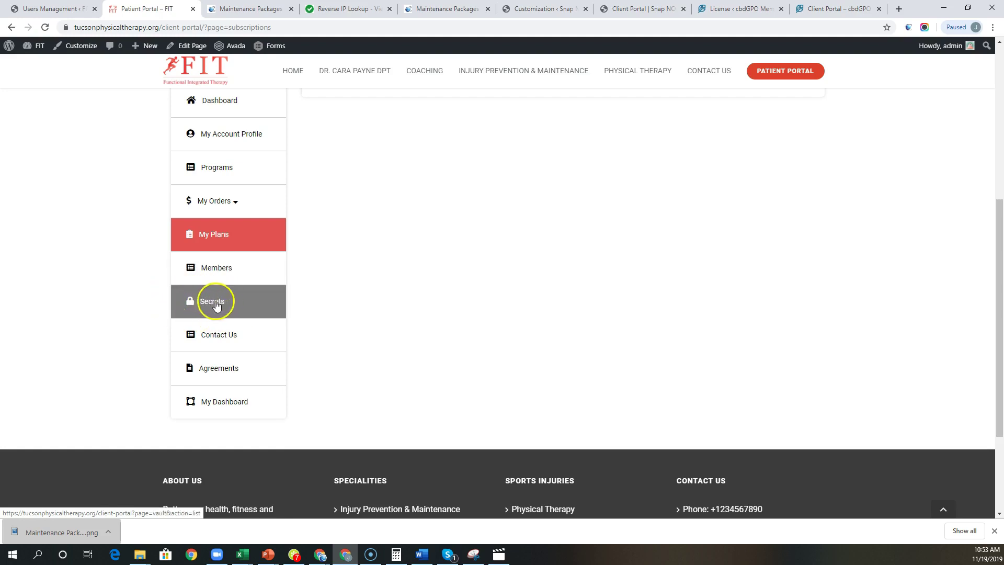
# Step: In Client Portal > Users Management, review the patient's secrets, permissions and My Dashboard quick link
pyautogui.click(50, 9)
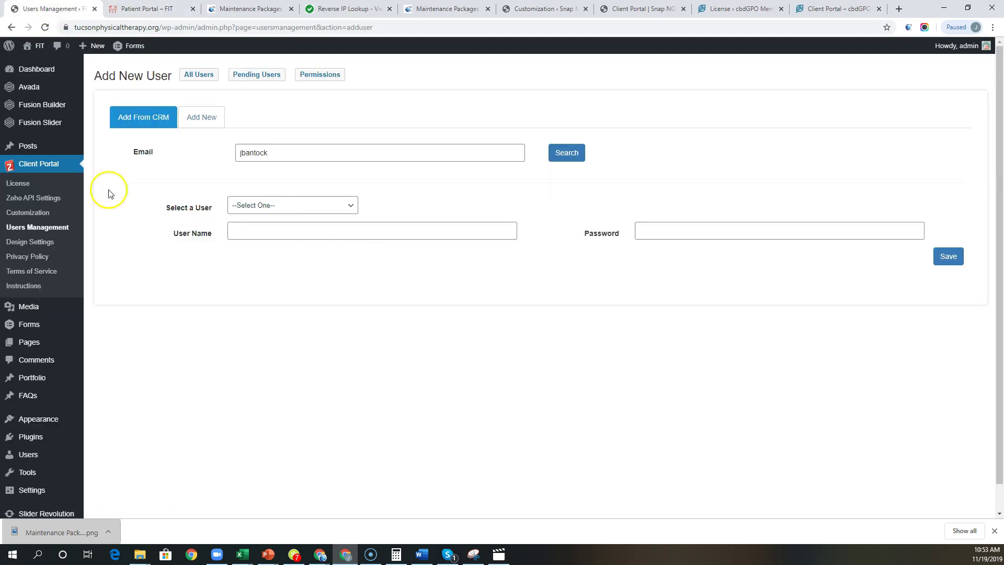
pyautogui.click(34, 228)
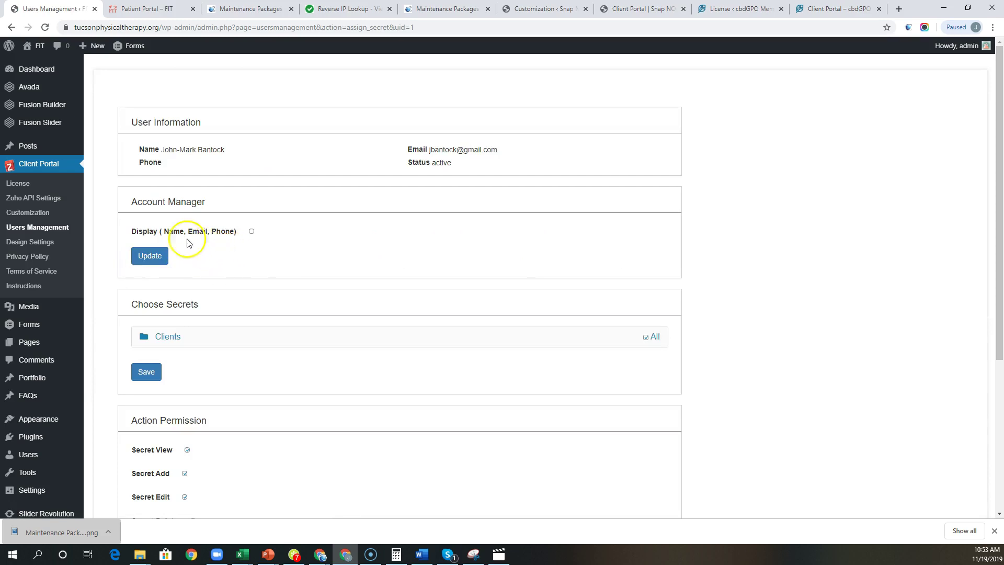
pyautogui.scroll(-2, 174, 350)
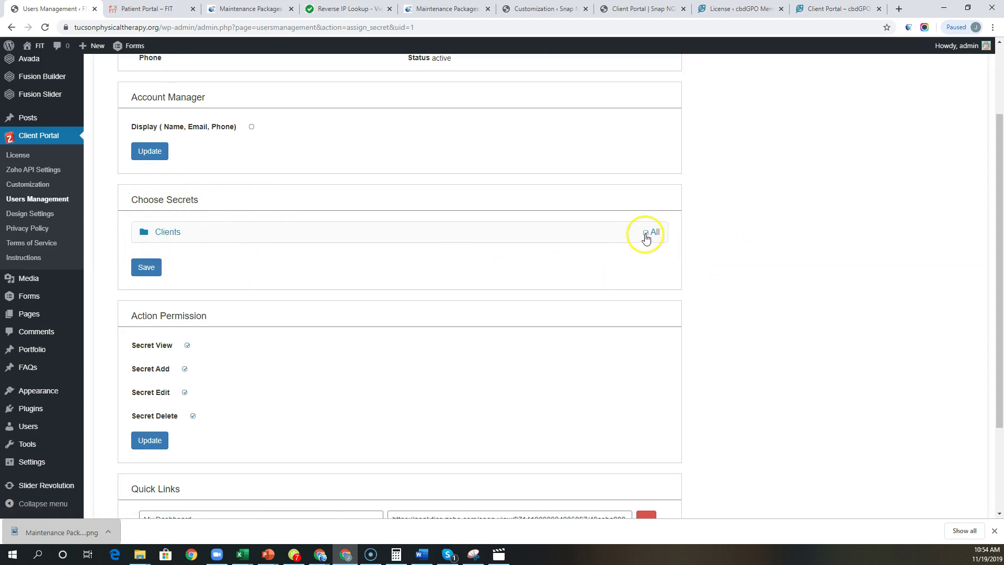
pyautogui.scroll(-2, 242, 248)
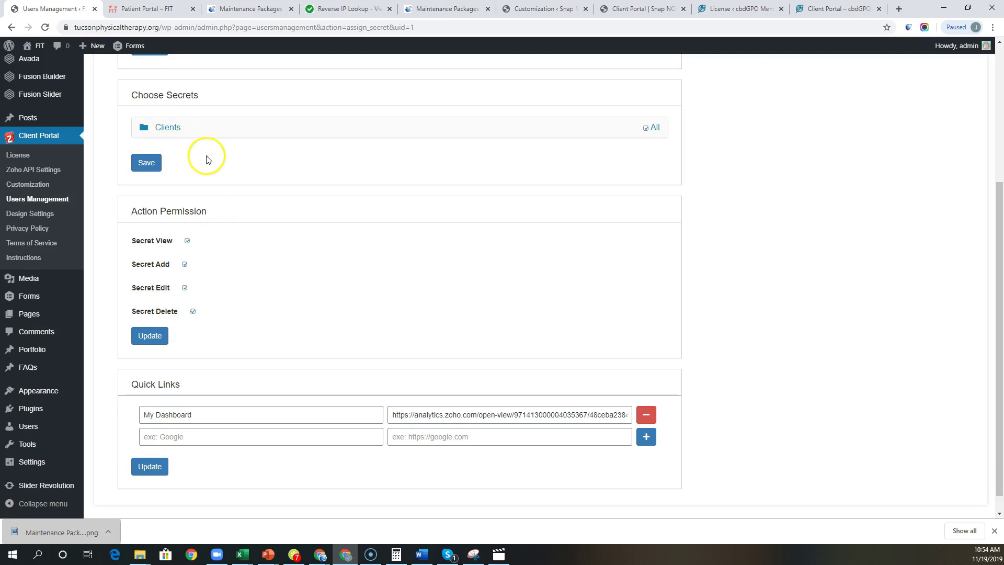
pyautogui.scroll(2, 210, 167)
pyautogui.scroll(-2, 246, 339)
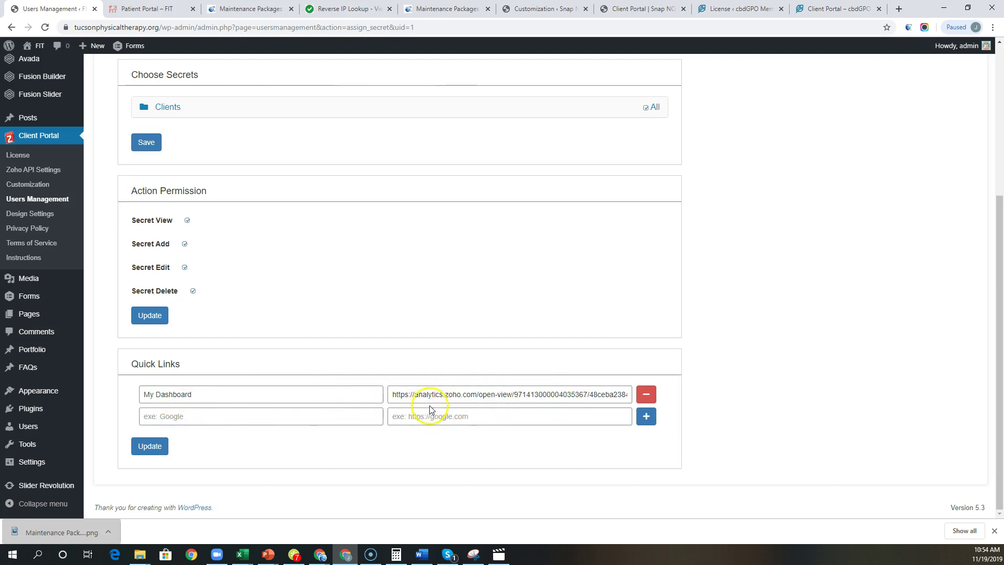
# Step: Open the patient's embedded Zoho Analytics dashboard in the portal and inspect its protected view
pyautogui.click(148, 9)
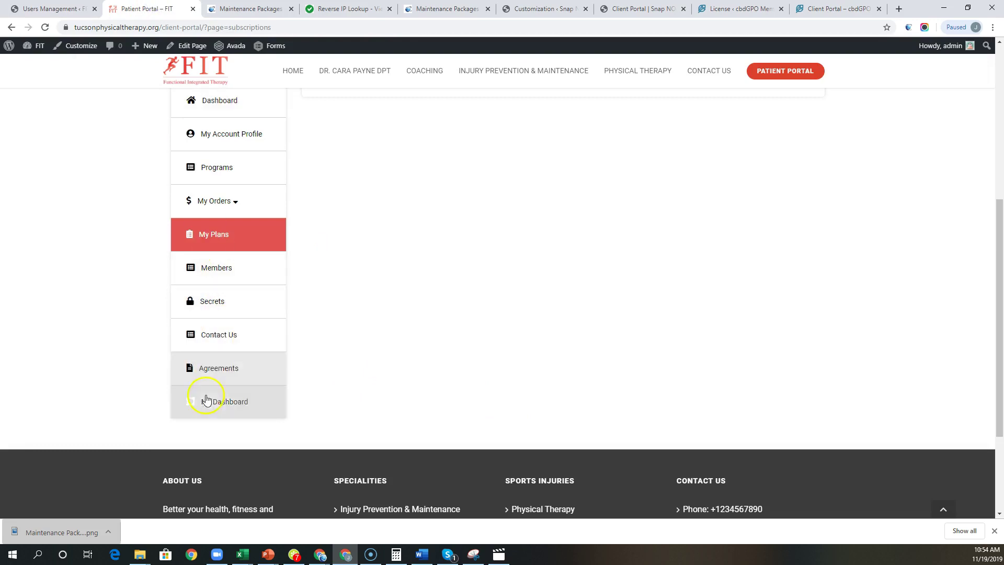
pyautogui.click(228, 407)
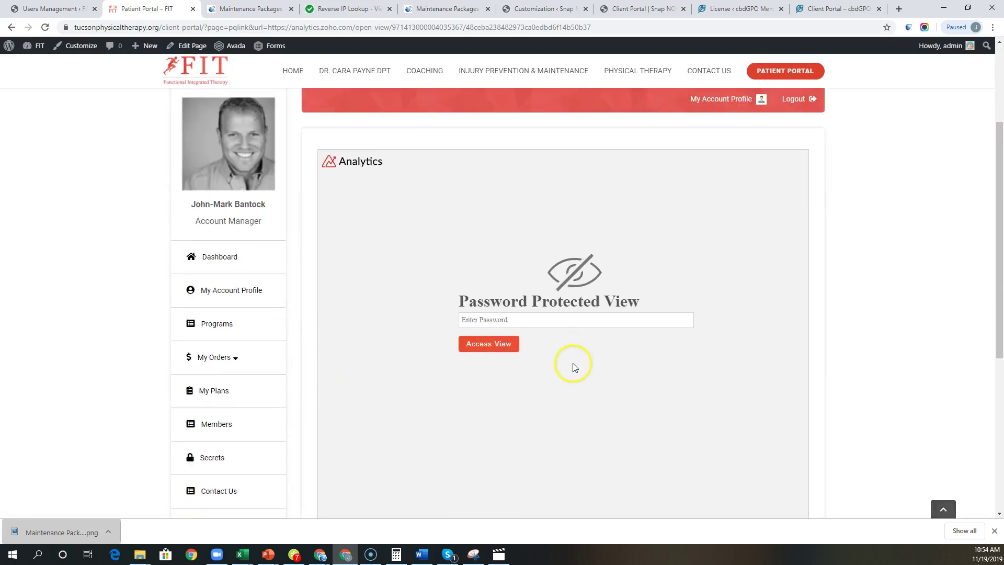
pyautogui.click(559, 322)
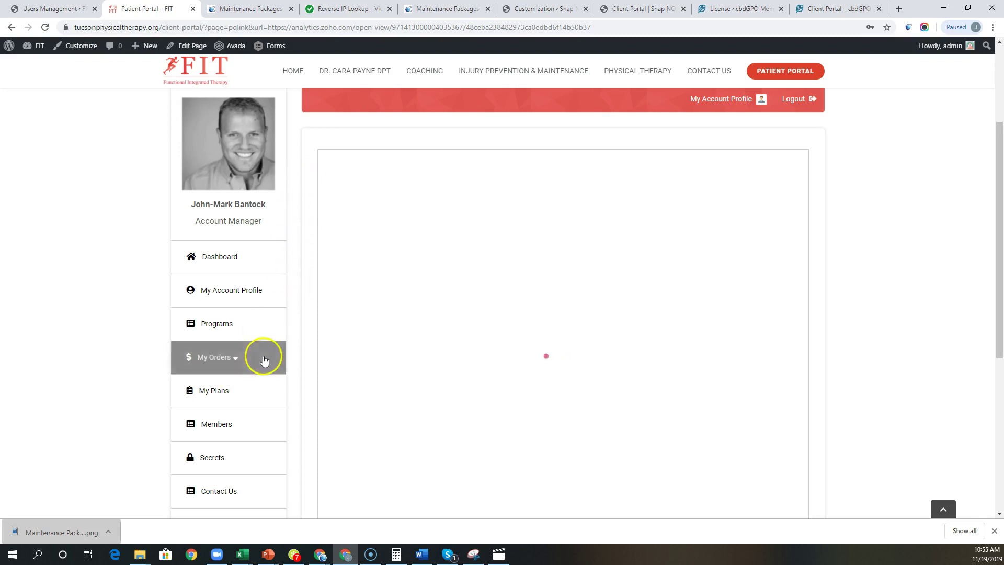
pyautogui.scroll(-1, 373, 424)
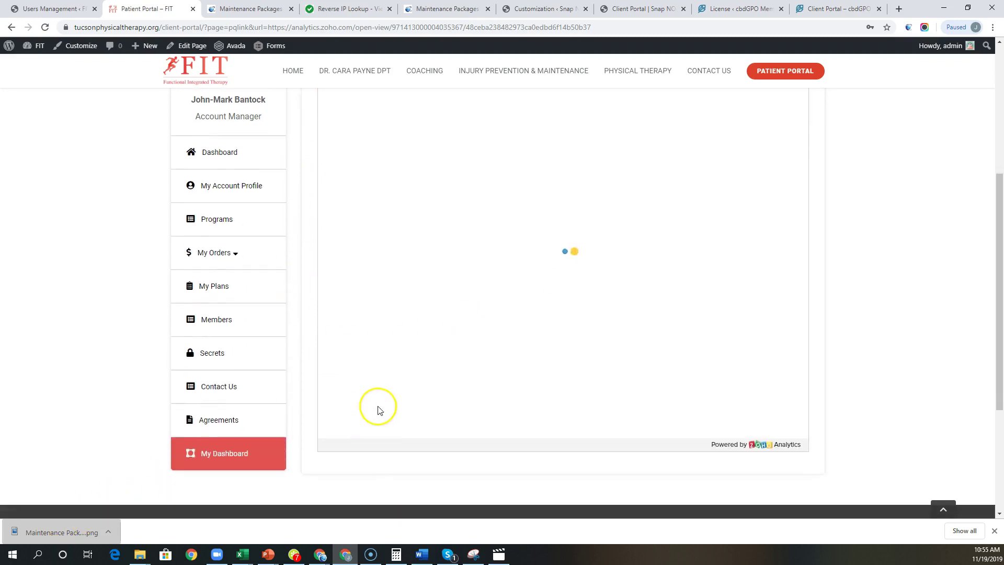
pyautogui.scroll(1, 377, 408)
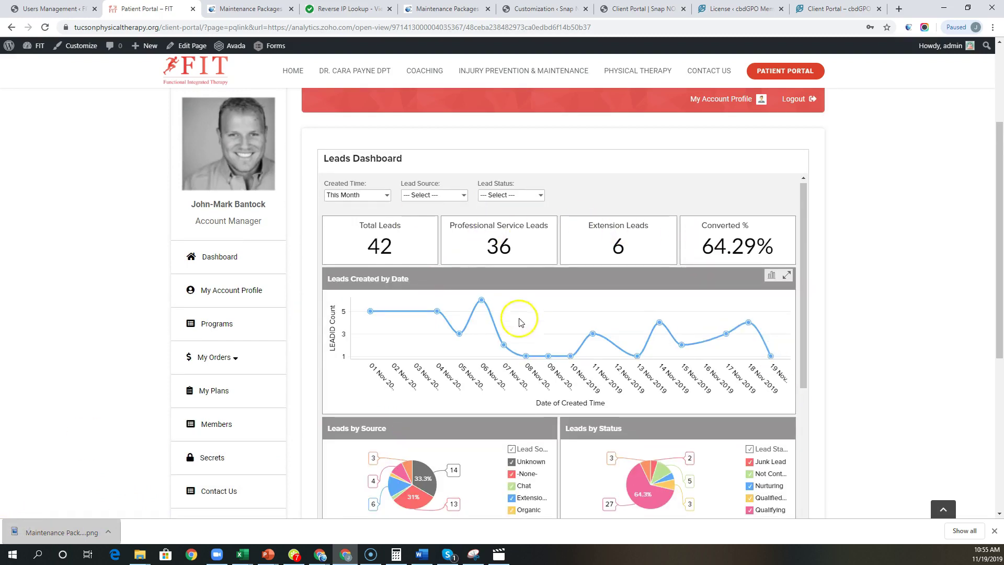
pyautogui.scroll(-3, 519, 321)
pyautogui.scroll(1, 870, 381)
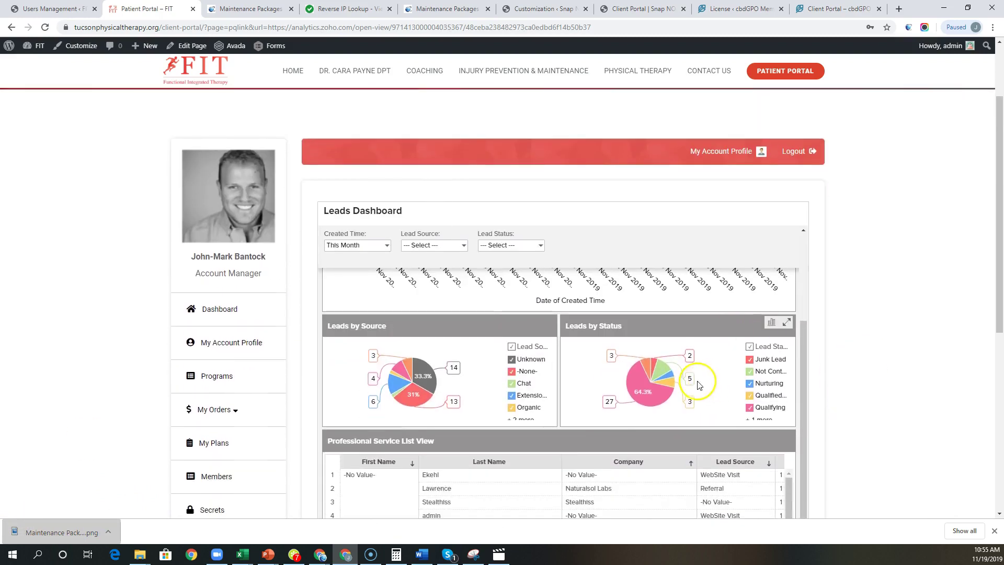
pyautogui.scroll(3, 695, 381)
# Step: Open the Created Time filter and close it without changing anything
pyautogui.click(360, 249)
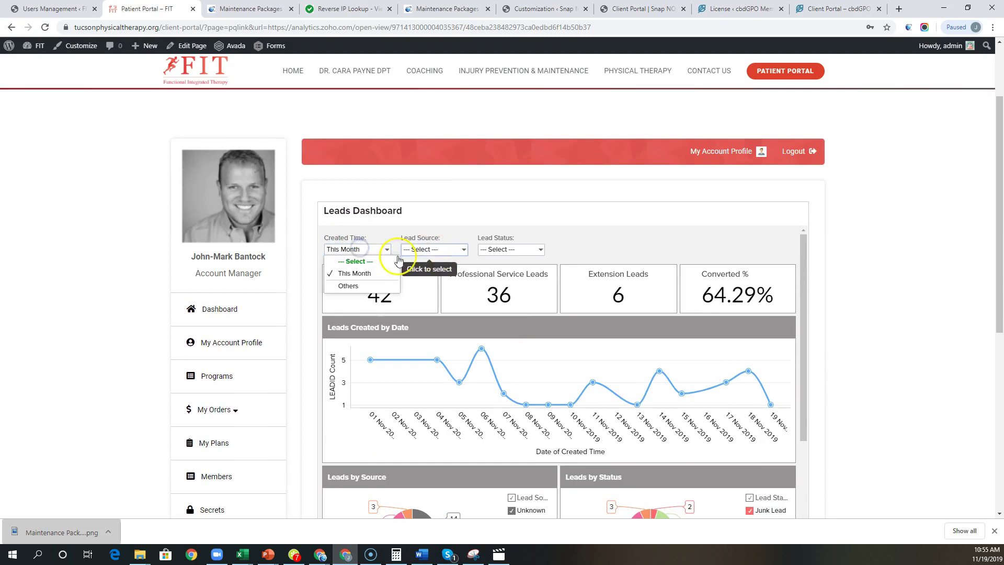
pyautogui.click(659, 234)
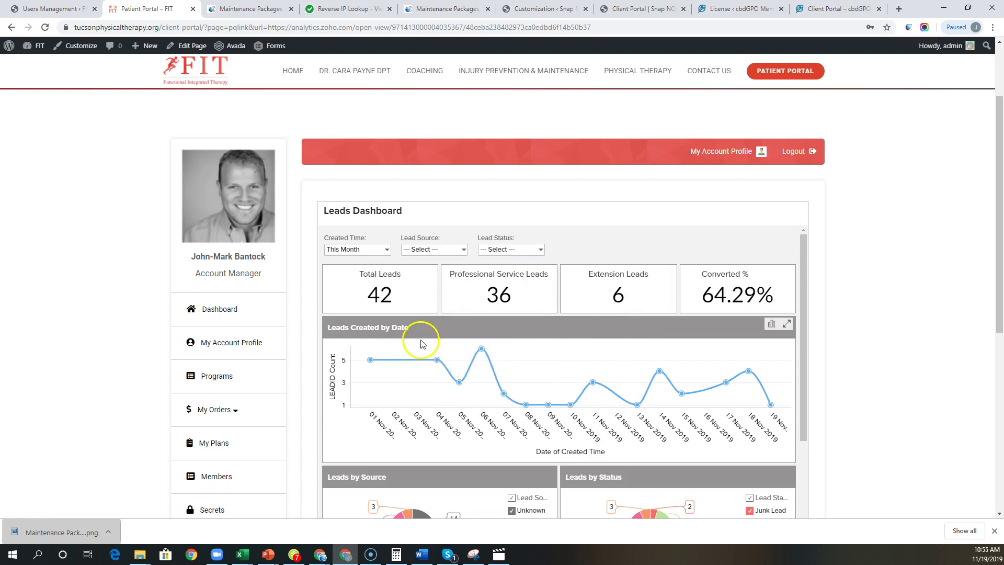
pyautogui.scroll(-2, 411, 382)
pyautogui.scroll(2, 657, 384)
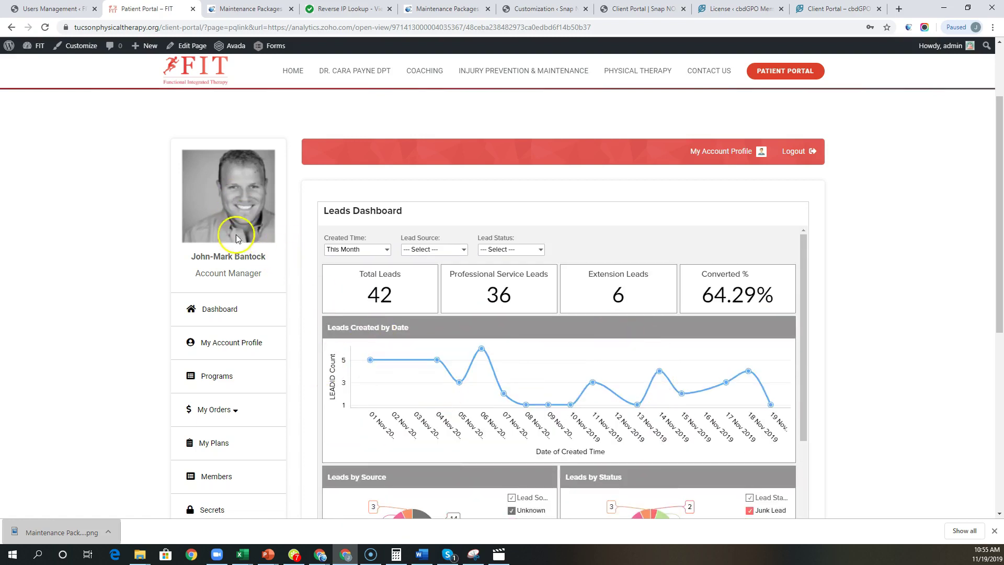
# Step: Return to the portal's main dashboard, dismiss the sandboxed-cookie alert, and go to Users Management
pyautogui.click(225, 315)
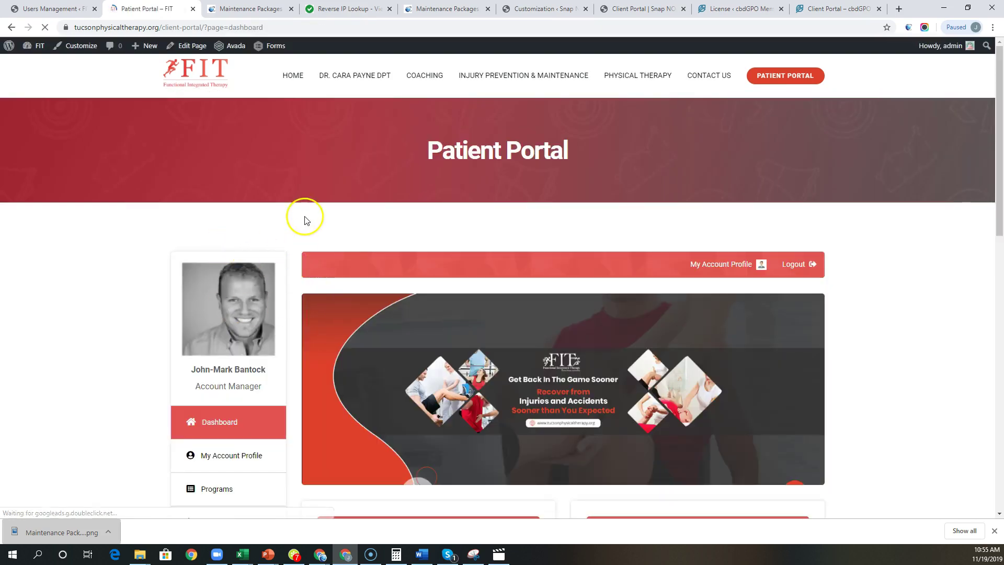
pyautogui.scroll(-10, 303, 246)
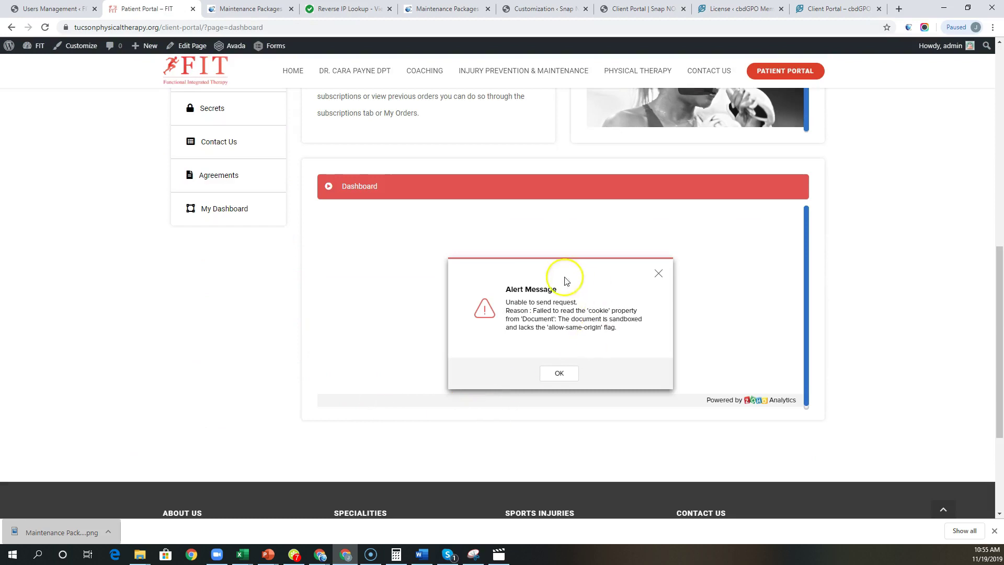
pyautogui.click(568, 374)
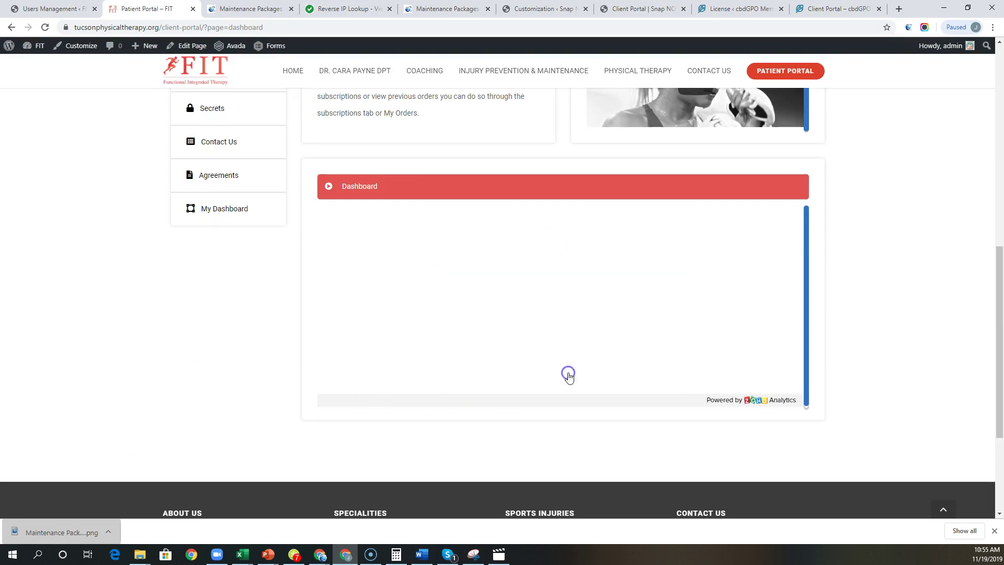
pyautogui.click(52, 8)
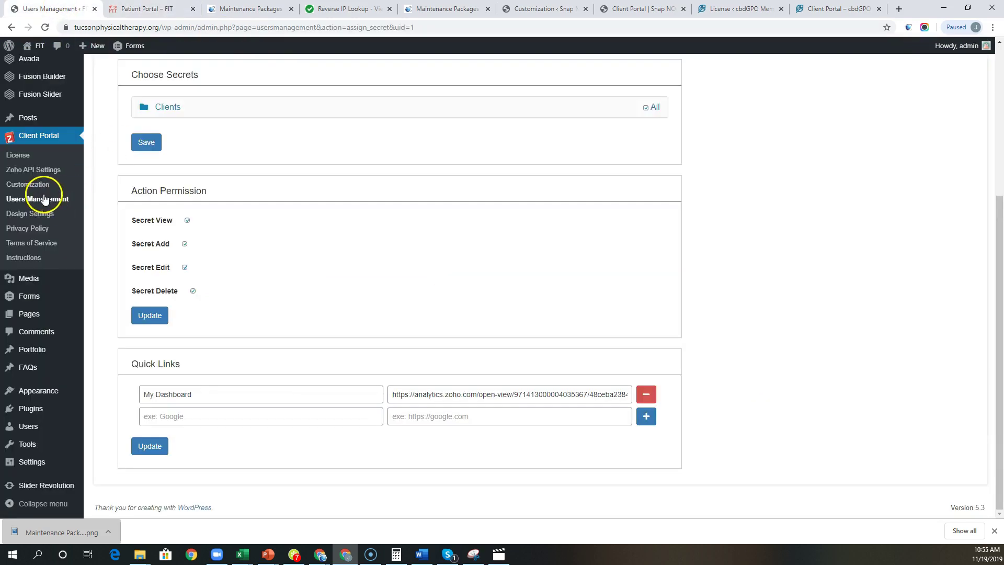
# Step: In Client Portal Design Settings > Dashboard Content, keep the Dashboard section on the Dashboard field
pyautogui.click(29, 215)
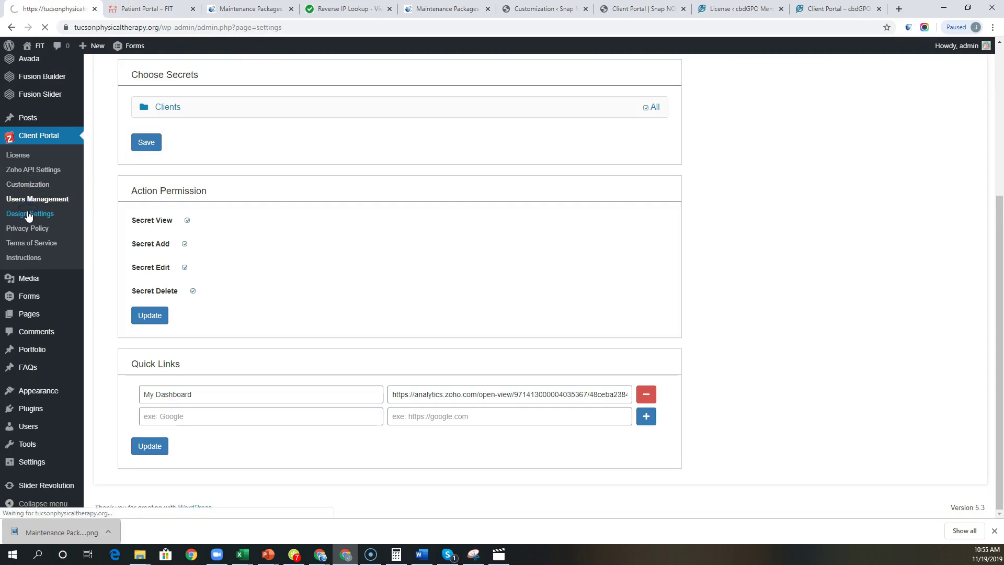
pyautogui.click(196, 115)
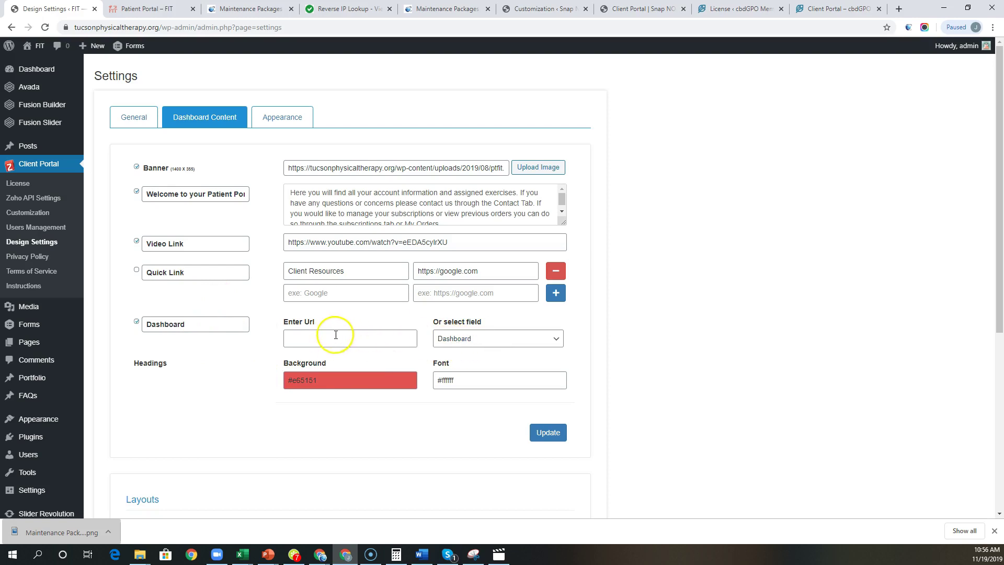
pyautogui.click(494, 339)
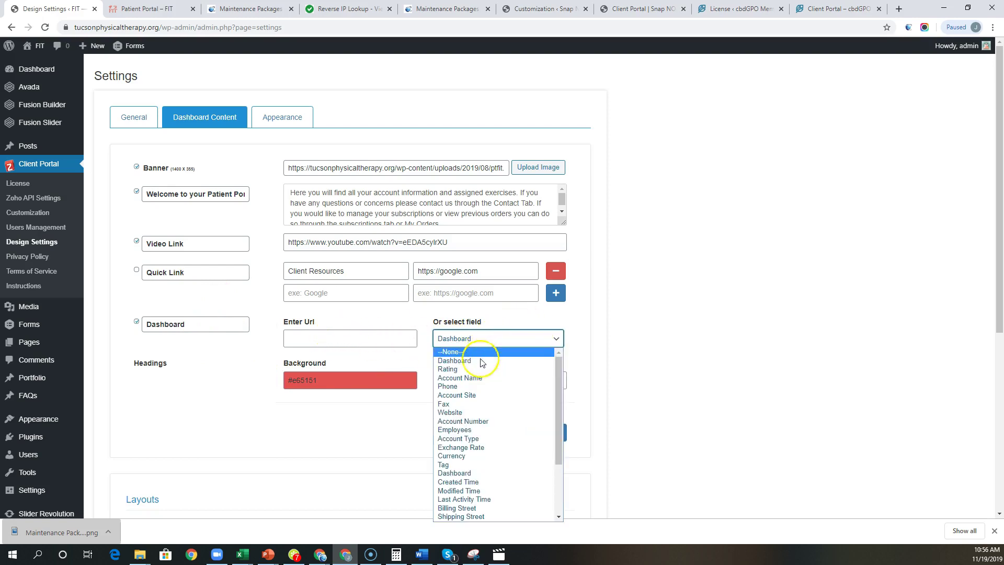
pyautogui.click(506, 318)
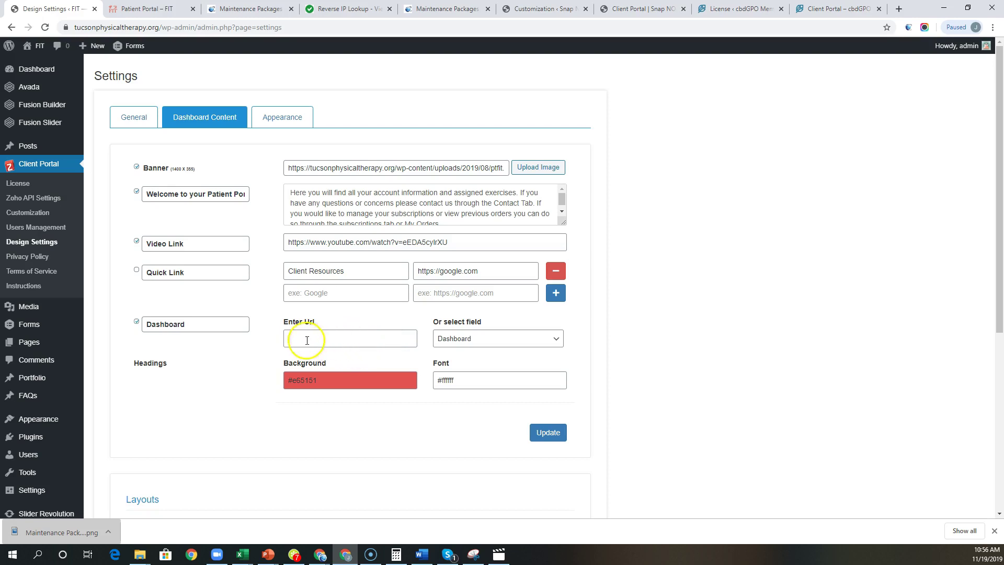
# Step: Check how the patient portal's dashboard page currently looks
pyautogui.click(149, 9)
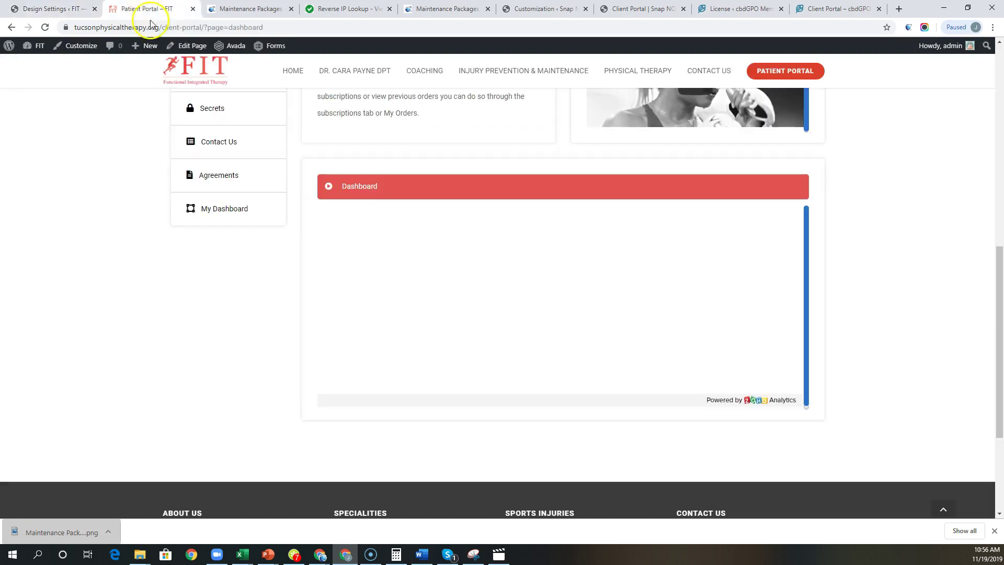
pyautogui.scroll(5, 179, 316)
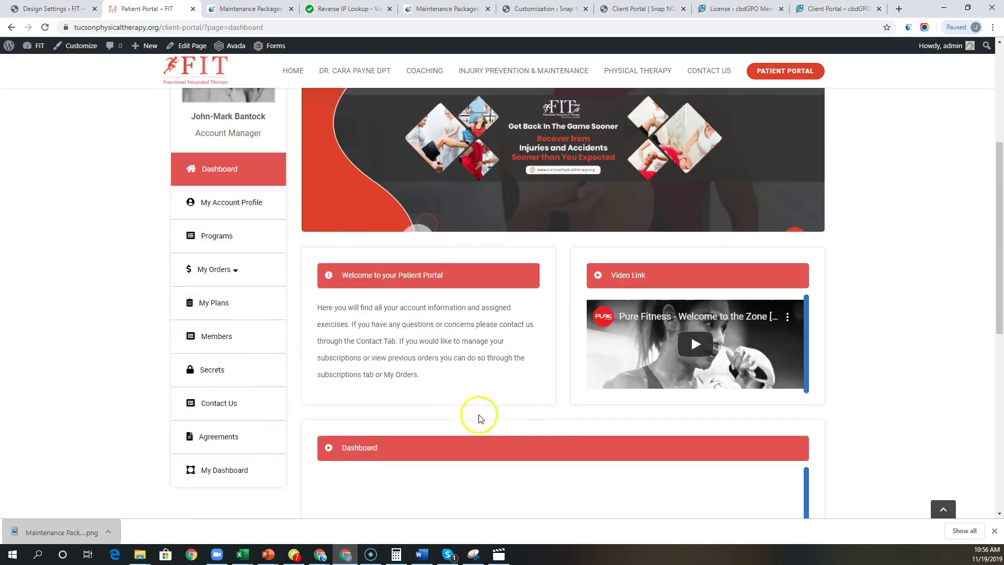
pyautogui.scroll(-2, 556, 437)
pyautogui.scroll(2, 462, 415)
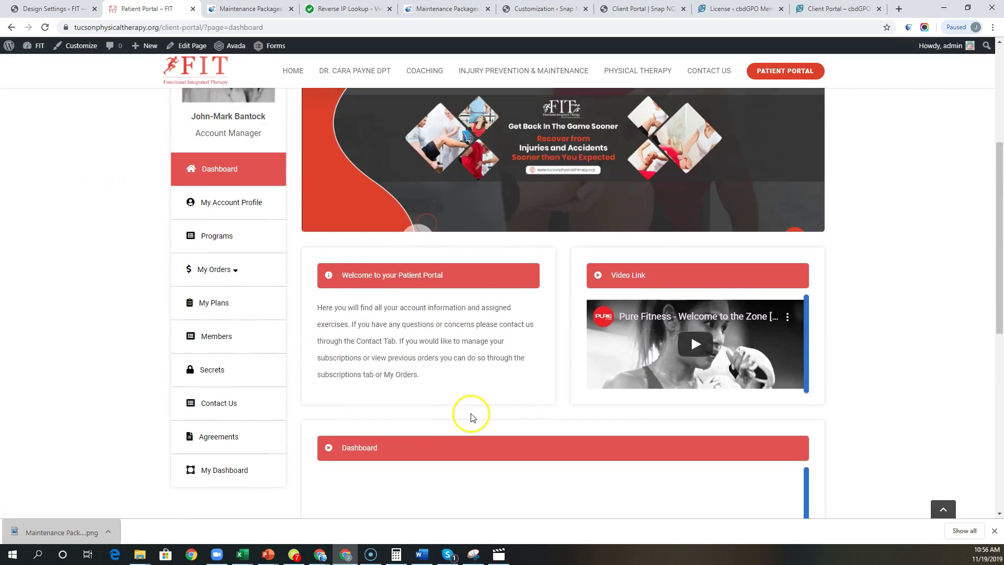
pyautogui.scroll(1, 589, 466)
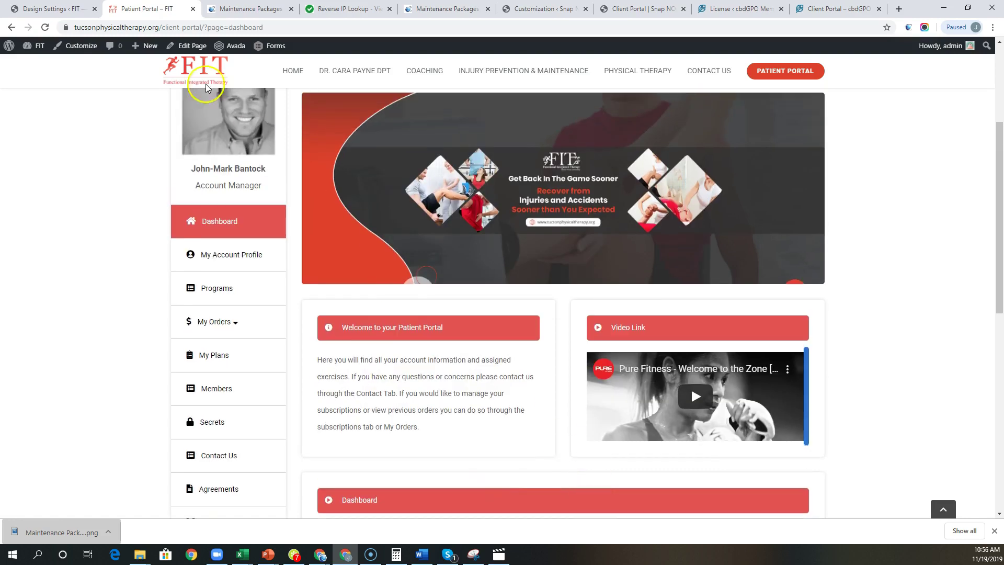
# Step: Back in Design Settings, confirm the Dashboard section's field still reads Dashboard
pyautogui.click(59, 6)
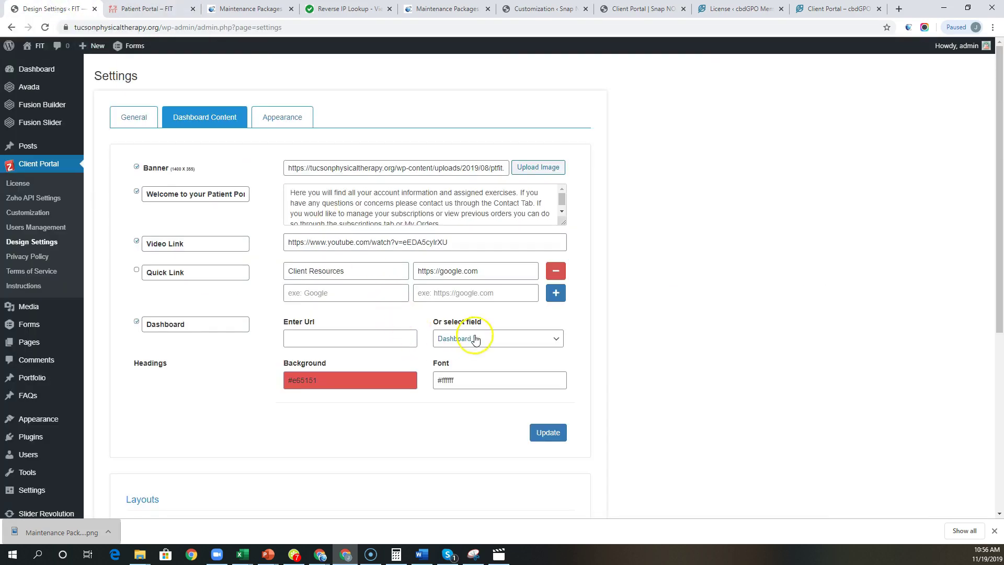
pyautogui.click(491, 343)
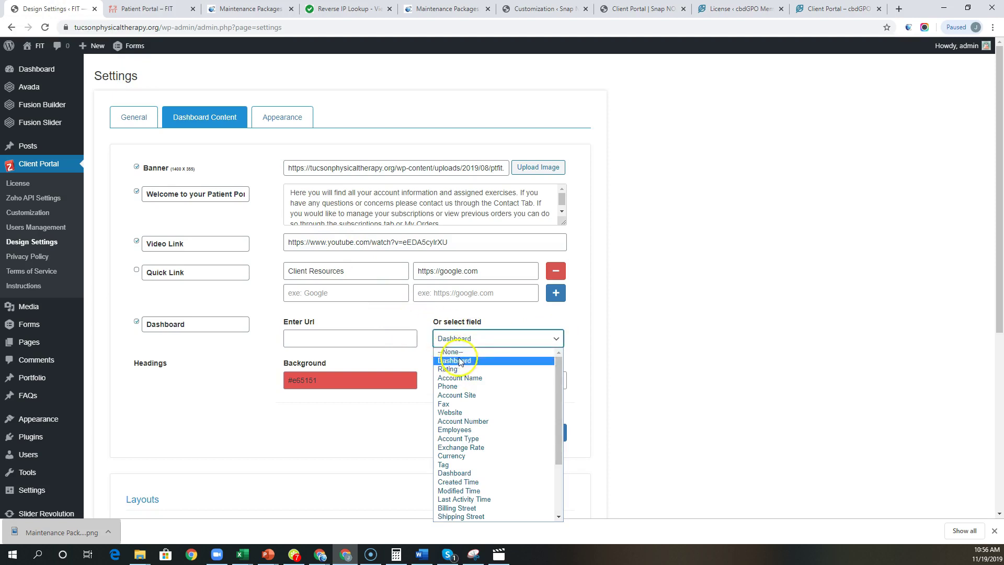
pyautogui.click(413, 329)
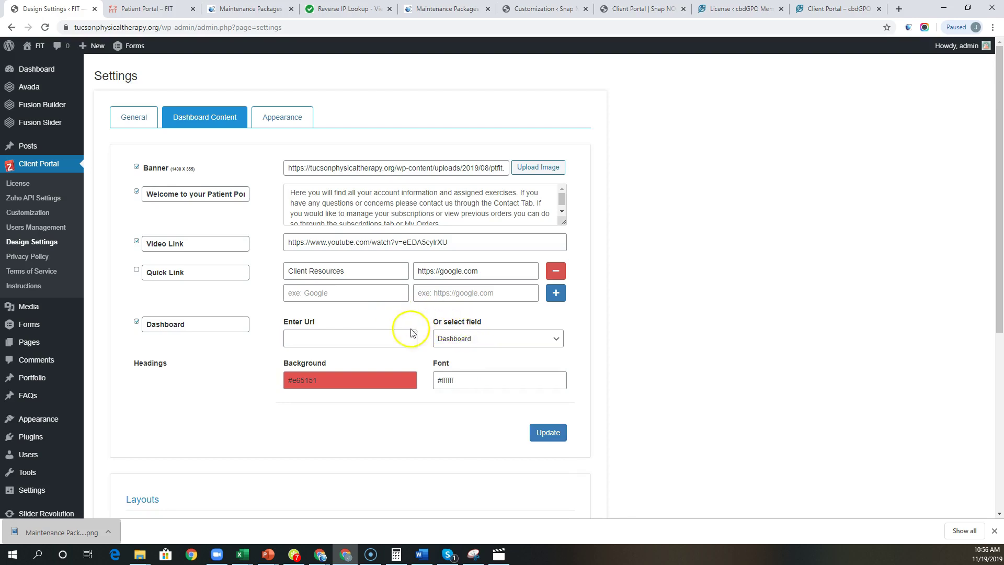
pyautogui.scroll(-3, 424, 342)
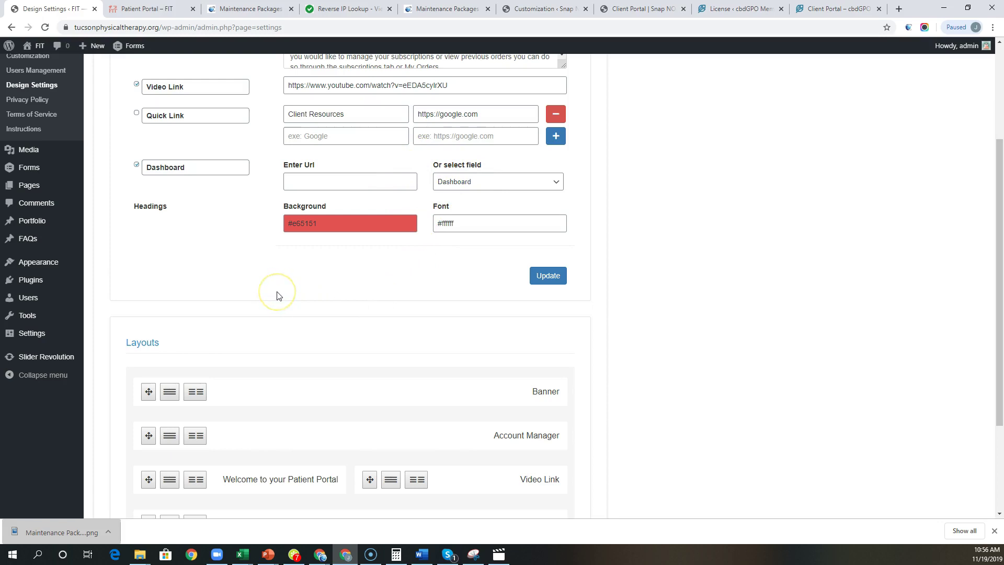
pyautogui.scroll(3, 269, 288)
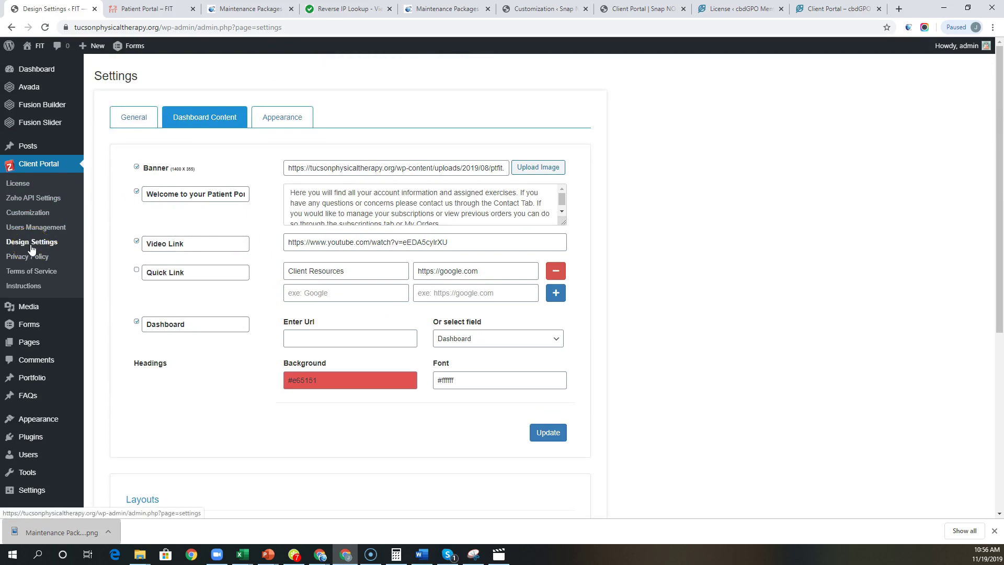
# Step: View the plugin's Instructions page, then log out of the Patient Portal
pyautogui.click(21, 291)
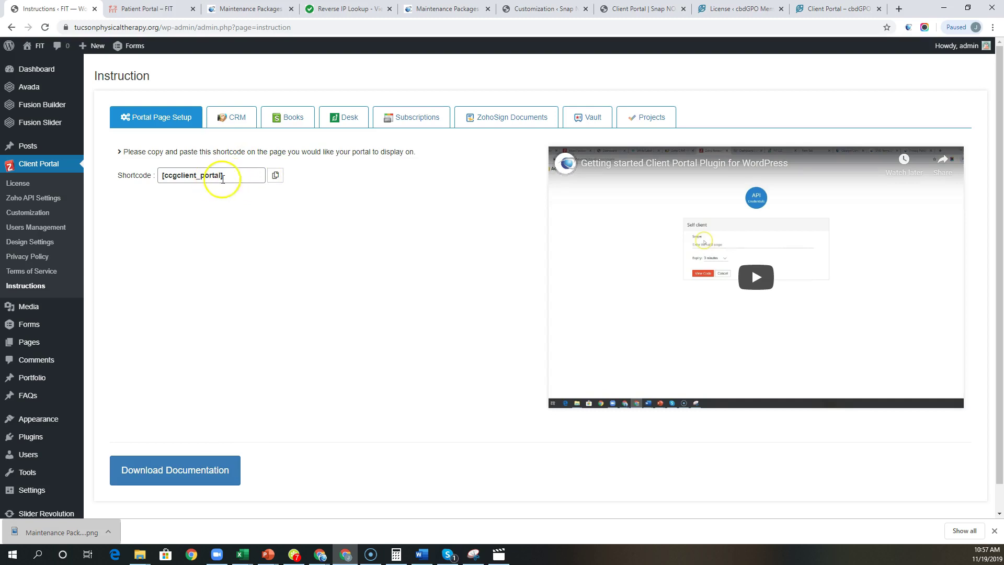
pyautogui.click(147, 9)
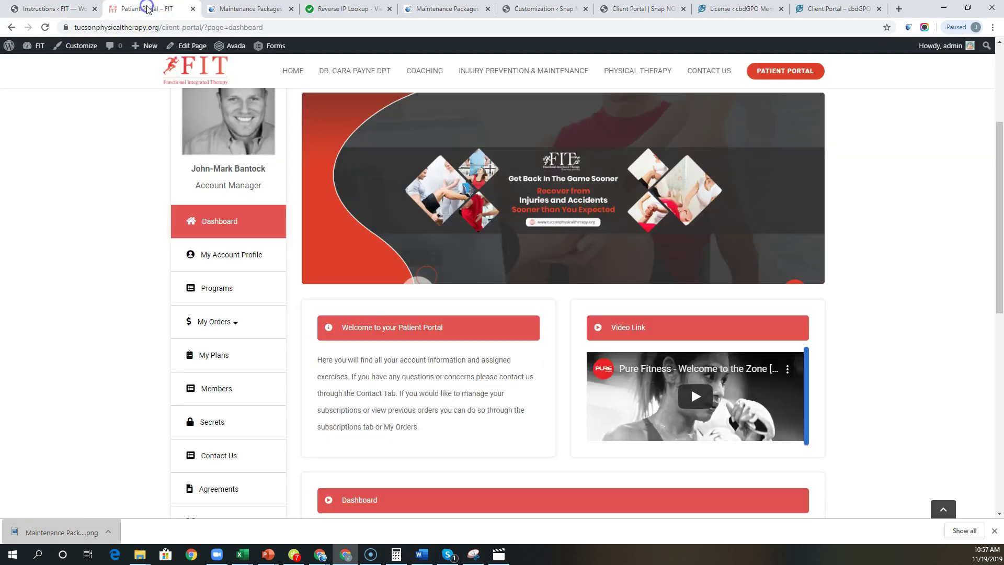
pyautogui.scroll(4, 820, 199)
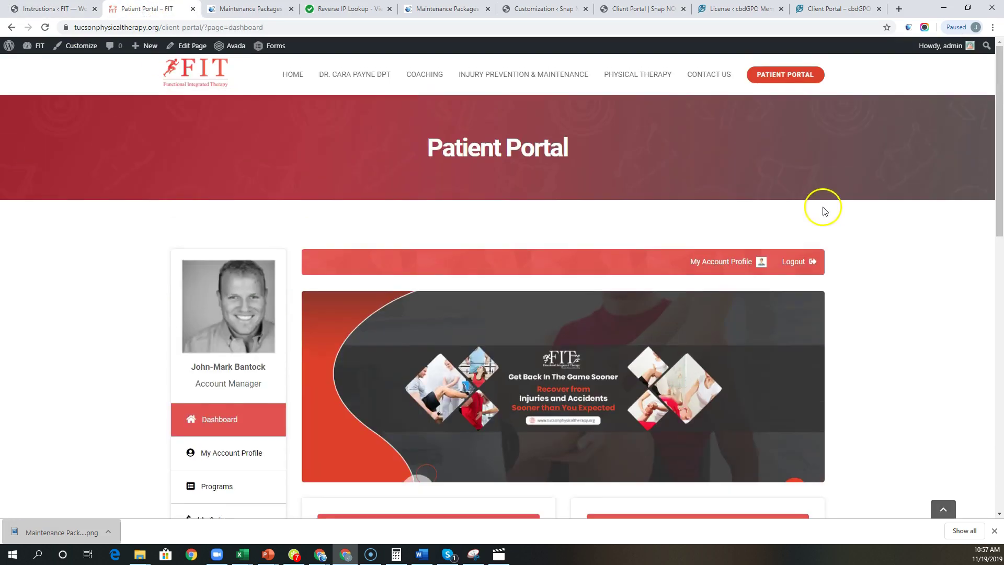
pyautogui.click(803, 264)
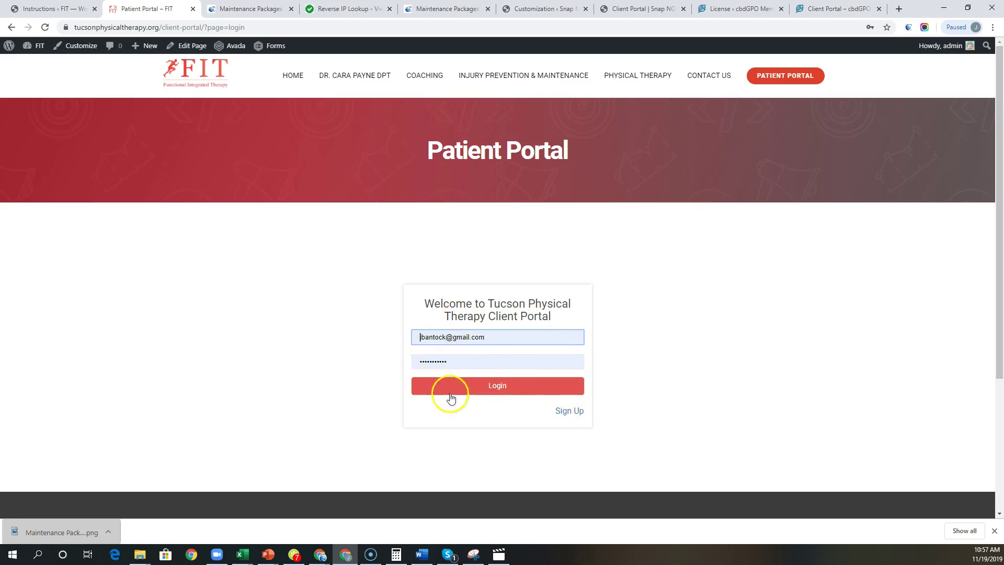
# Step: On the Sign Up form, fill in the new patient's first name, e-mail, last name and phone number
pyautogui.click(575, 413)
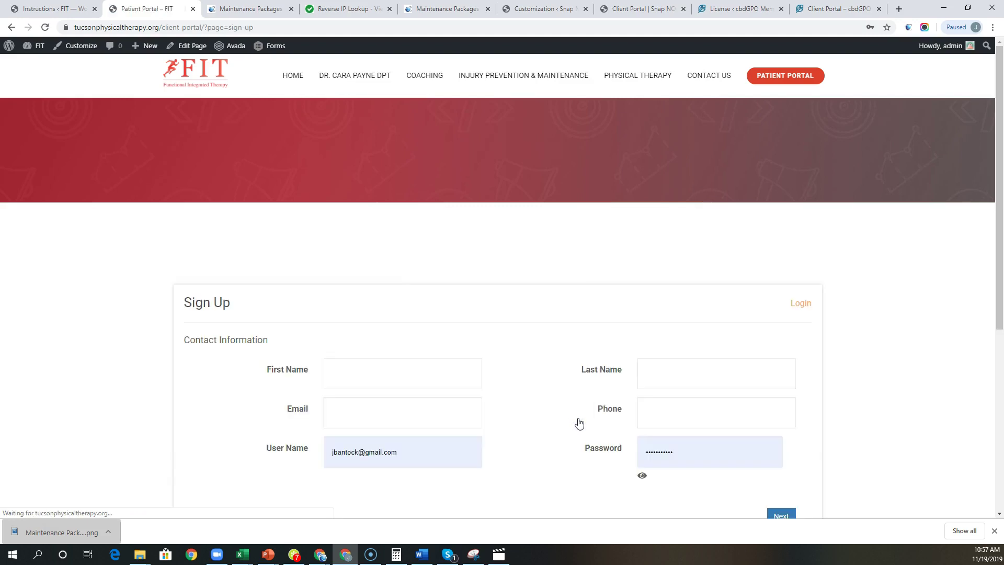
pyautogui.scroll(-2, 433, 401)
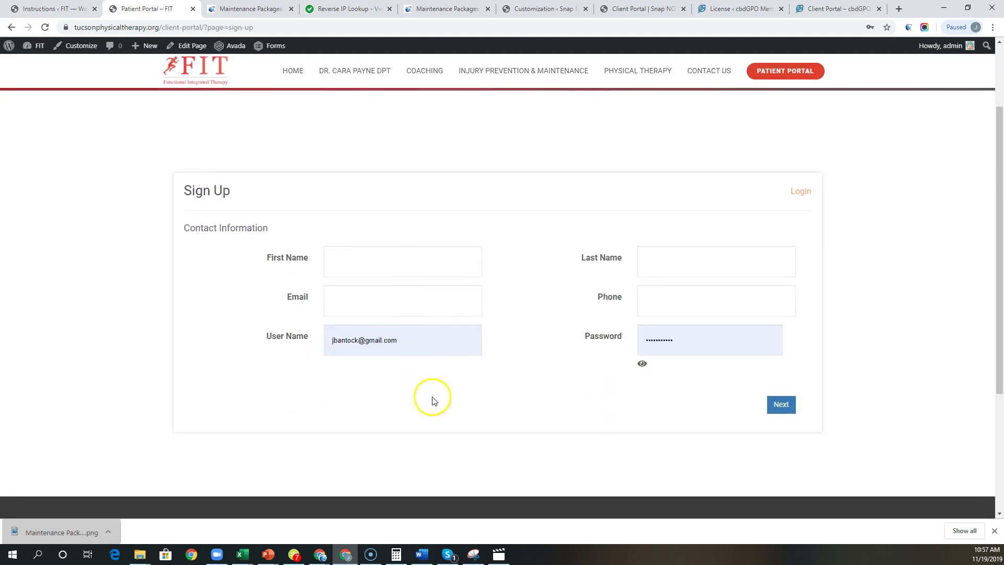
pyautogui.click(346, 259)
pyautogui.click(349, 292)
pyautogui.click(364, 293)
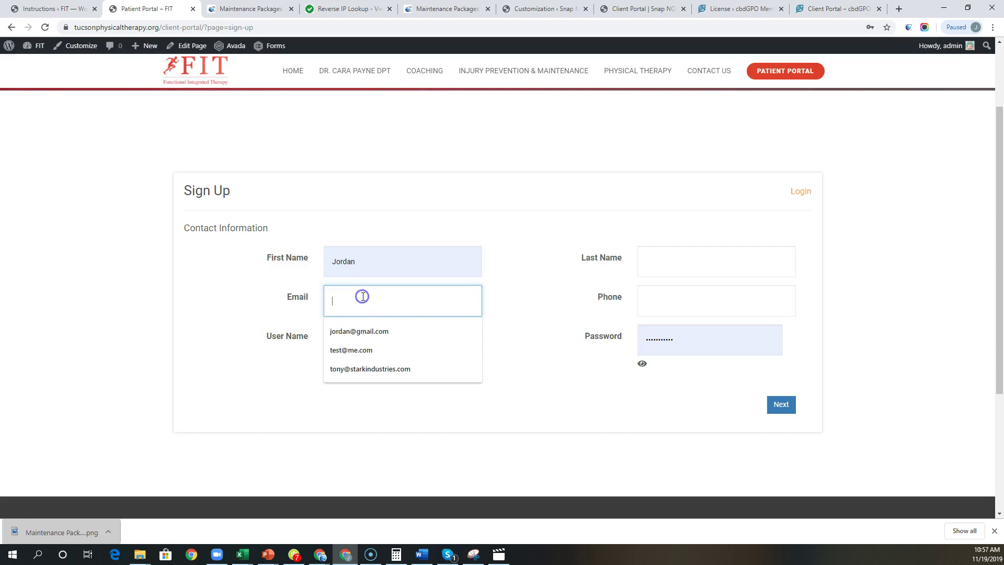
pyautogui.click(358, 348)
pyautogui.click(670, 249)
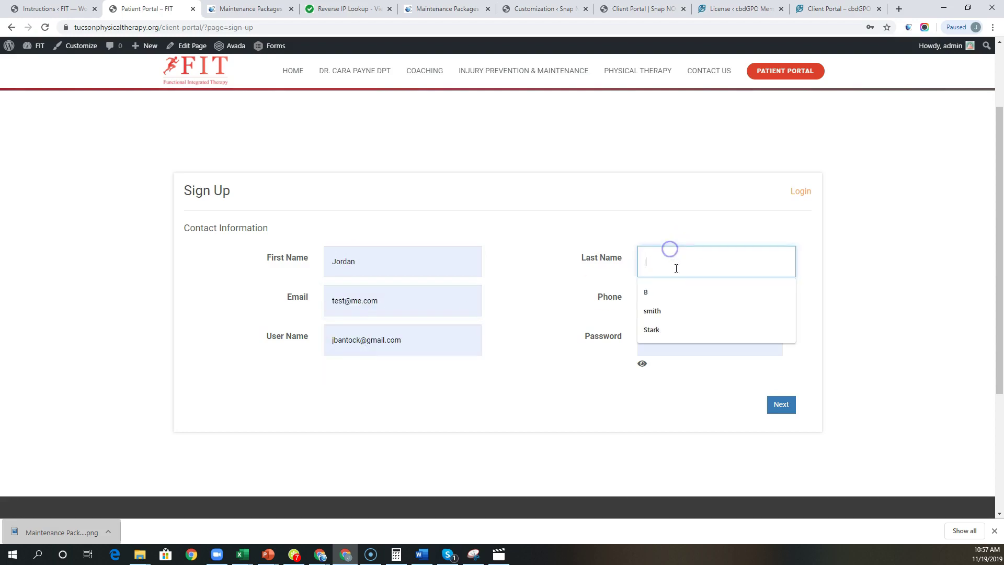
pyautogui.write('test')
pyautogui.click(672, 306)
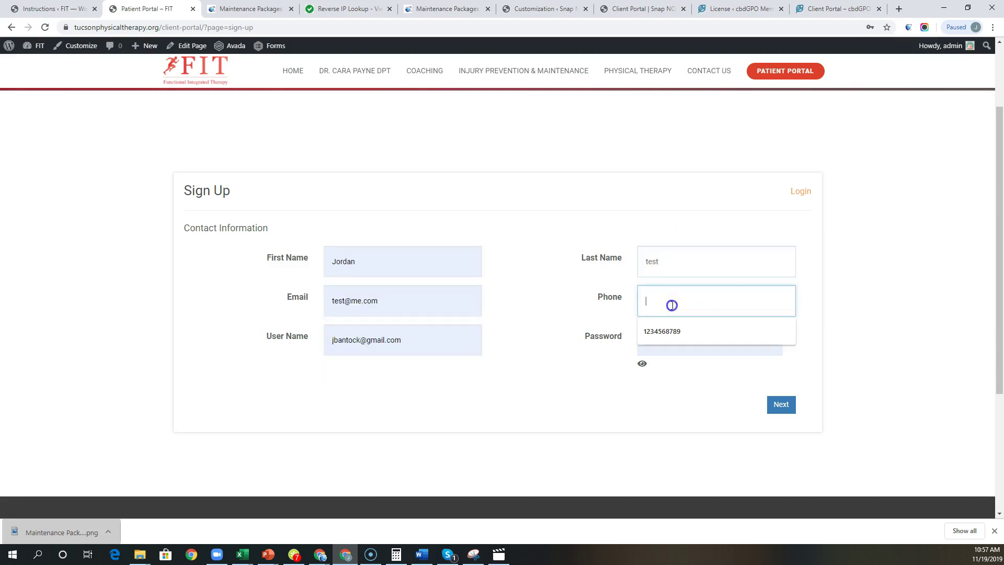
pyautogui.write('123456789')
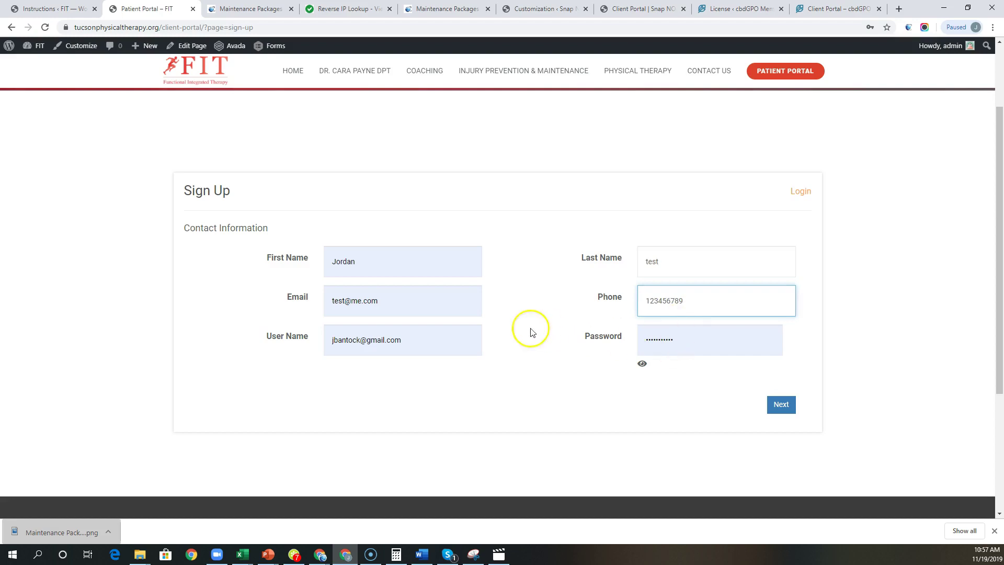
# Step: Make the user name match the e-mail address, replace the password, and advance to Account Information
pyautogui.click(306, 336)
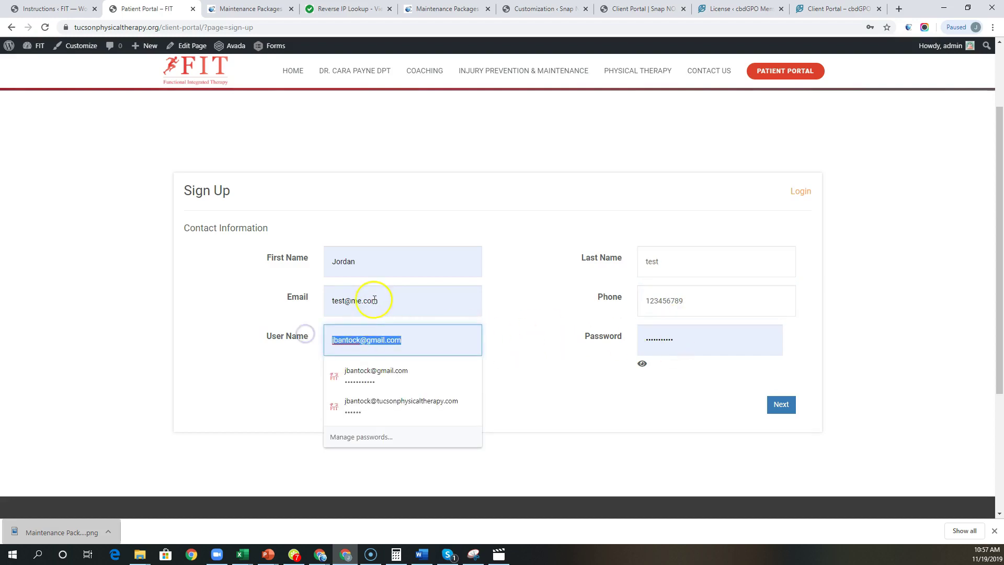
pyautogui.moveTo(374, 300); pyautogui.dragTo(364, 298)
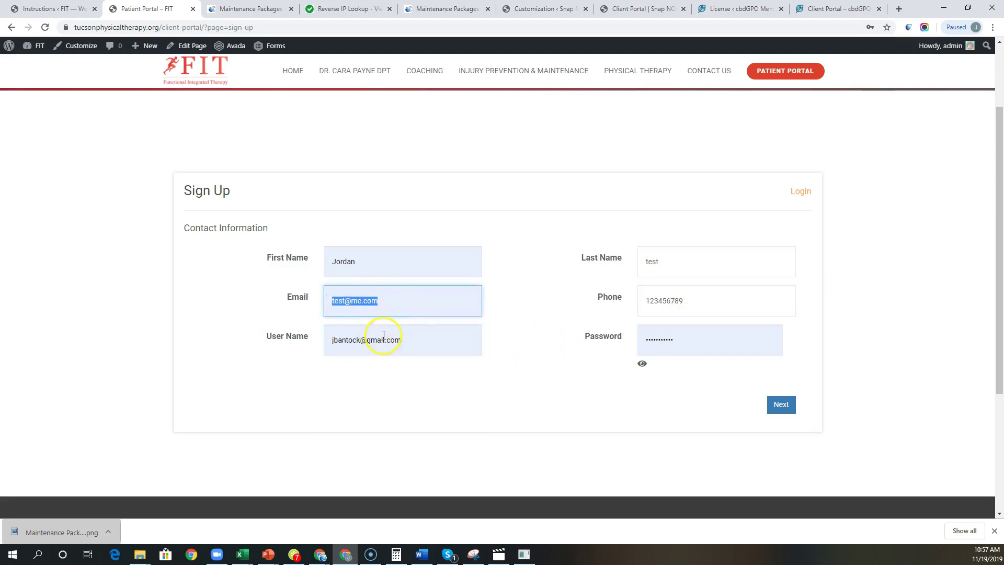
pyautogui.hotkey('ctrl', 'c')
pyautogui.click(309, 339)
pyautogui.hotkey('ctrl', 'v')
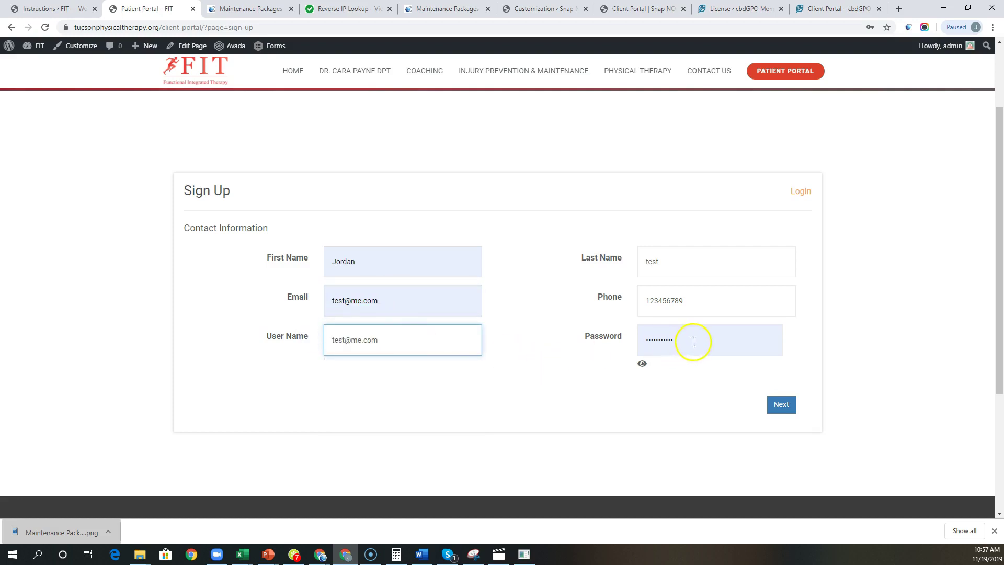
pyautogui.doubleClick(695, 342)
pyautogui.write('t')
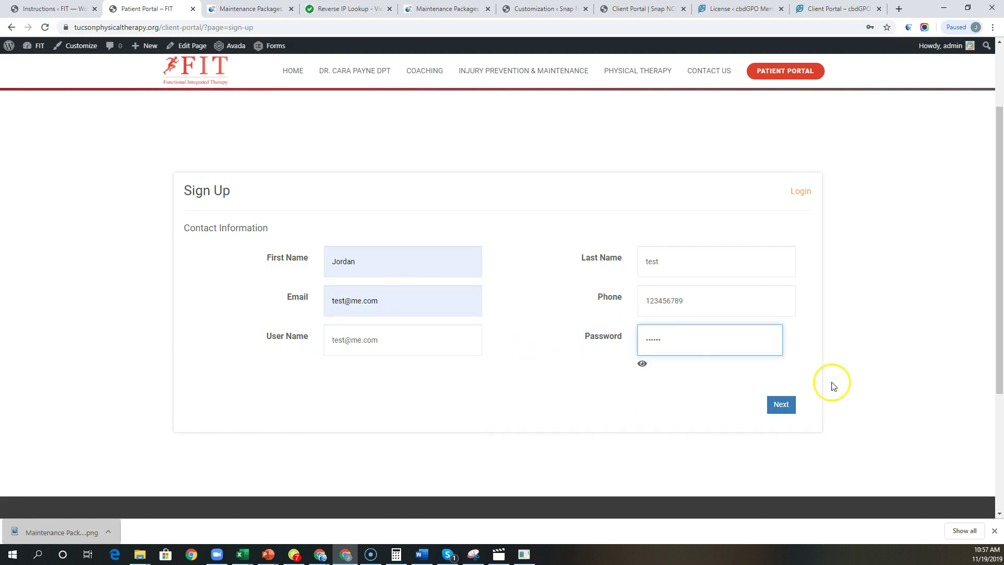
pyautogui.click(788, 409)
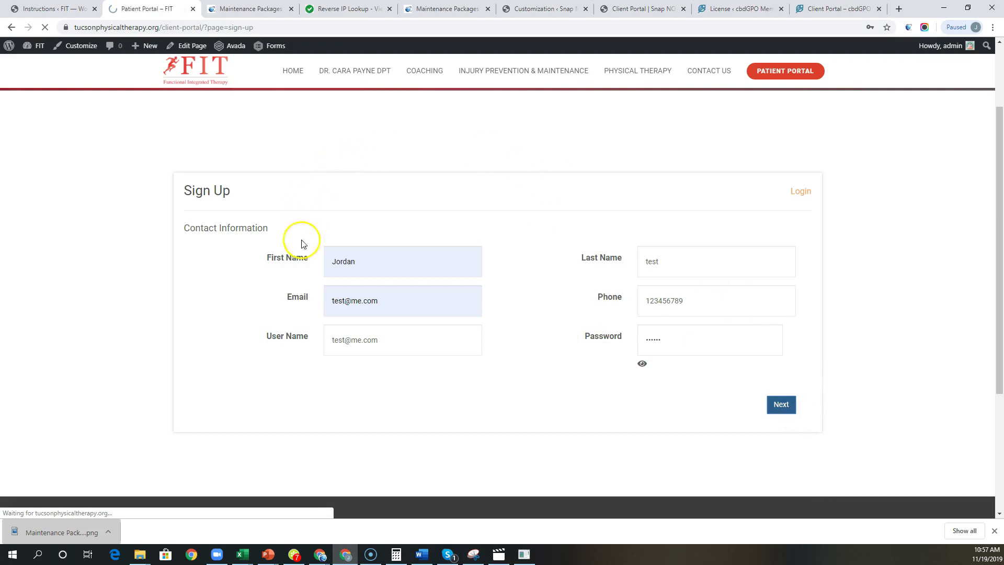
pyautogui.click(412, 374)
pyautogui.click(354, 403)
pyautogui.click(675, 376)
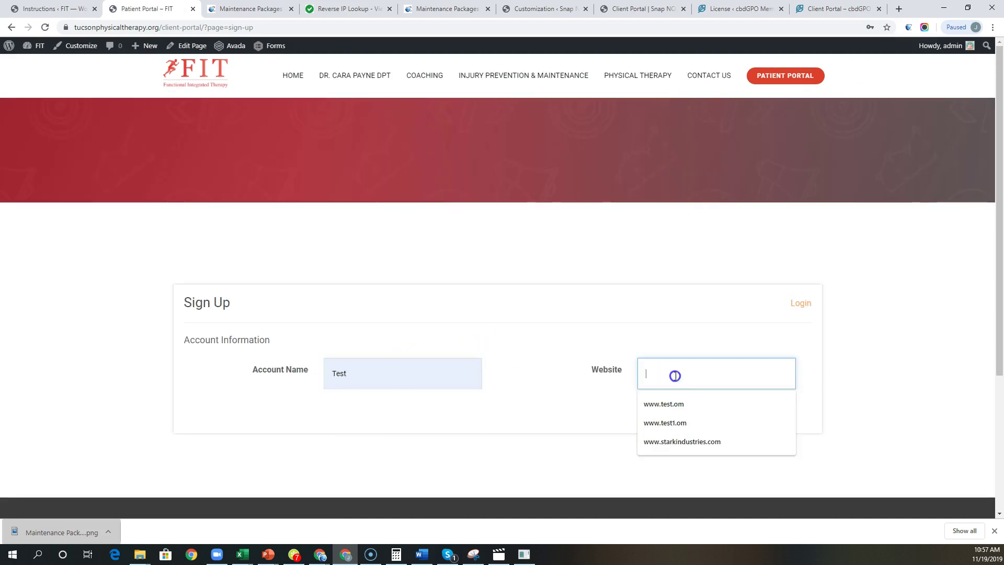
pyautogui.click(673, 404)
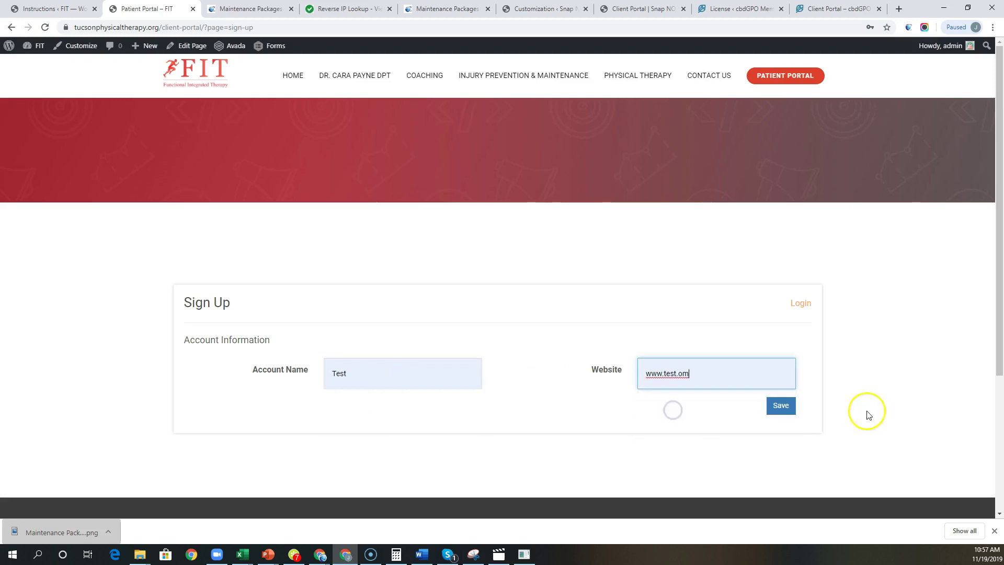
pyautogui.click(783, 407)
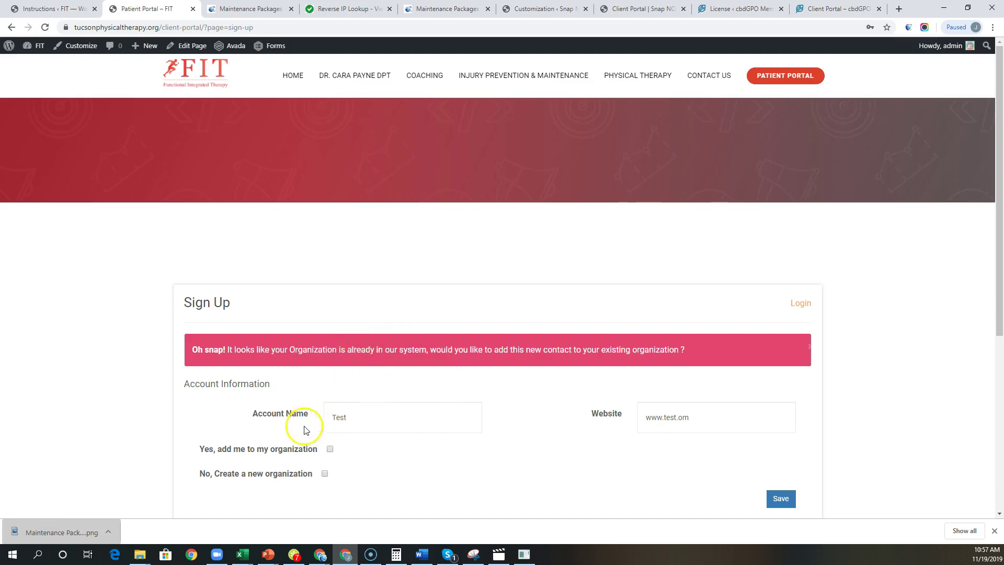
pyautogui.scroll(-2, 528, 407)
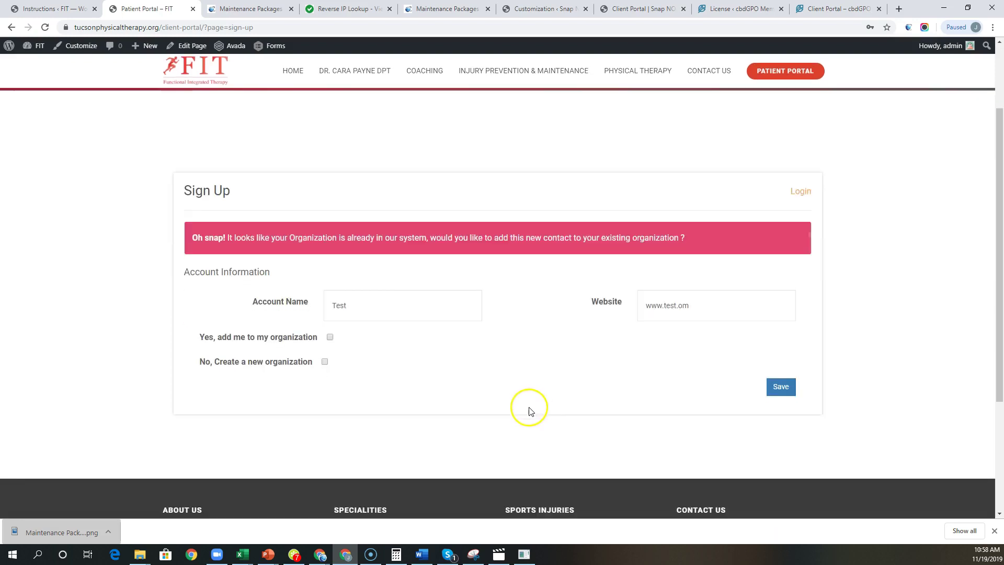
pyautogui.click(331, 339)
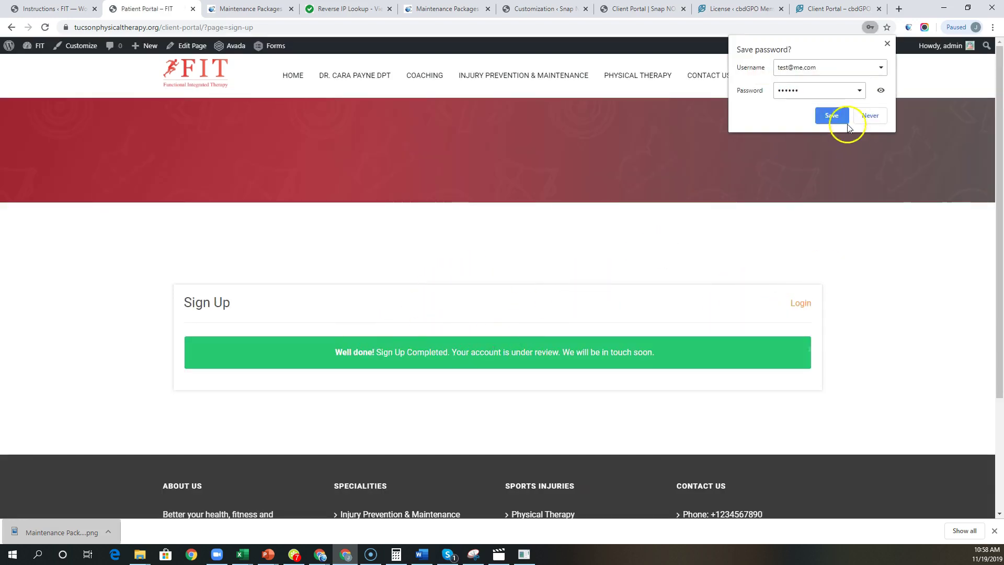
pyautogui.click(887, 44)
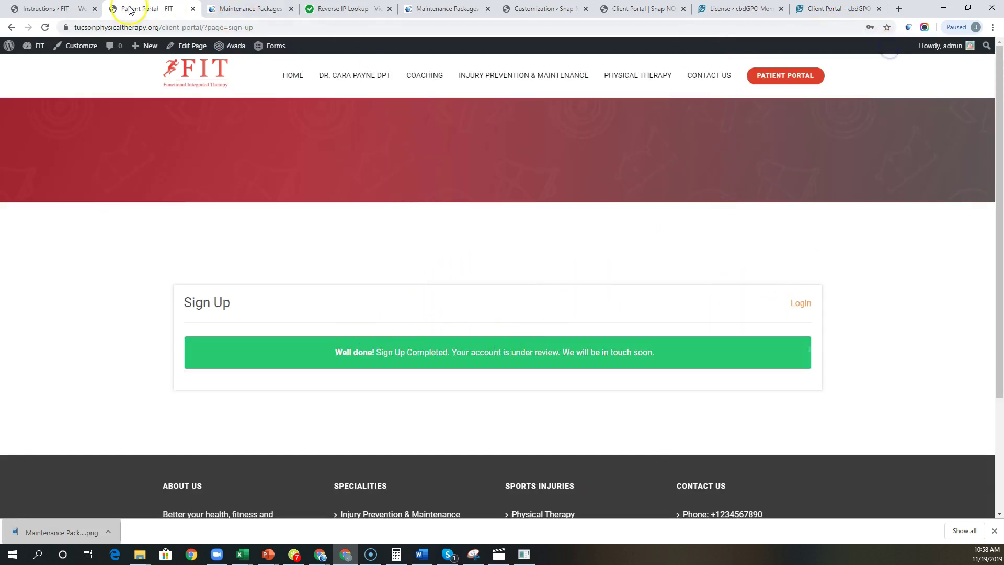
# Step: Open Client Portal > Users Management and show the Pending Users list
pyautogui.click(67, 7)
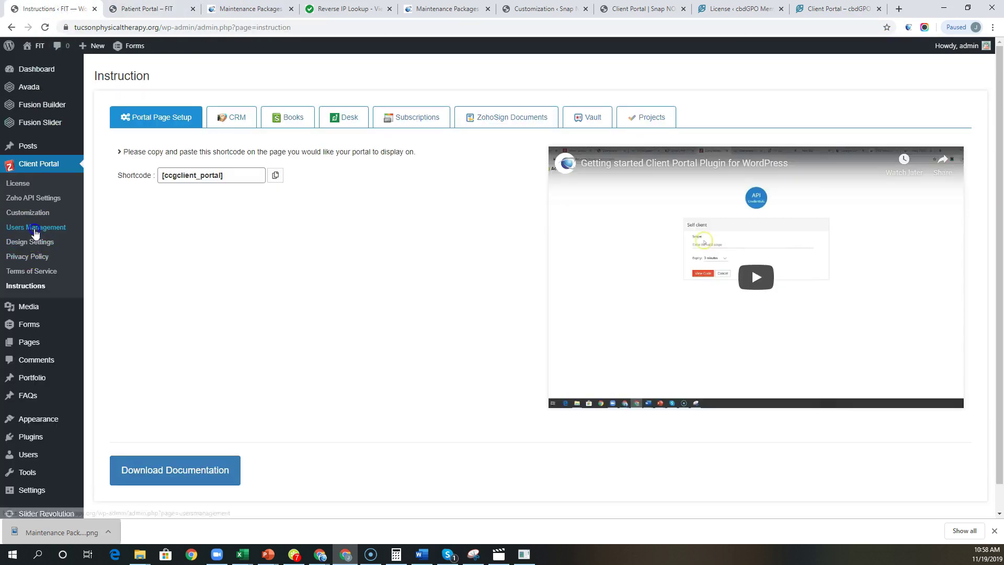
pyautogui.click(35, 229)
pyautogui.click(216, 76)
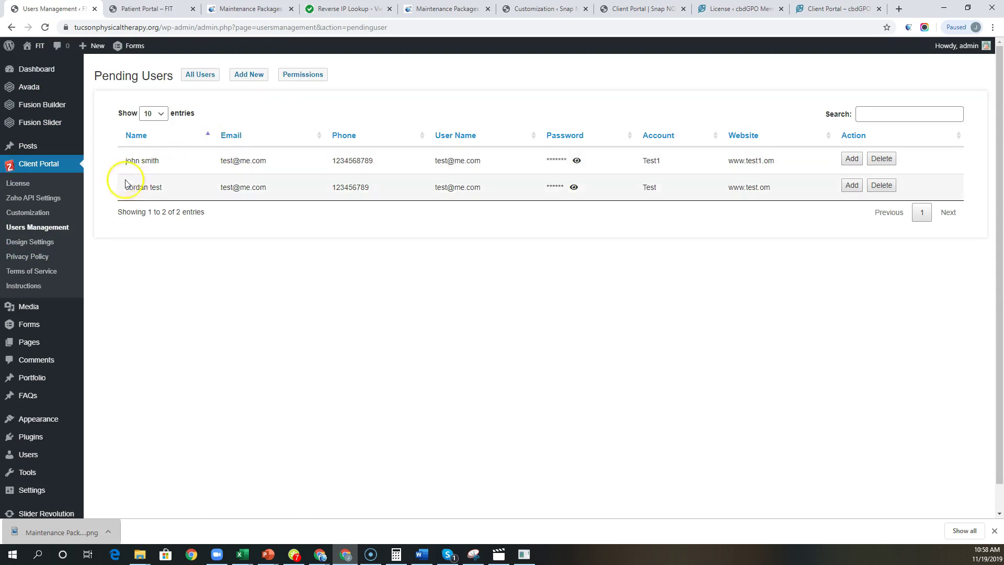
# Step: Approve the newest sign-up by adding it to the existing Test account
pyautogui.click(852, 186)
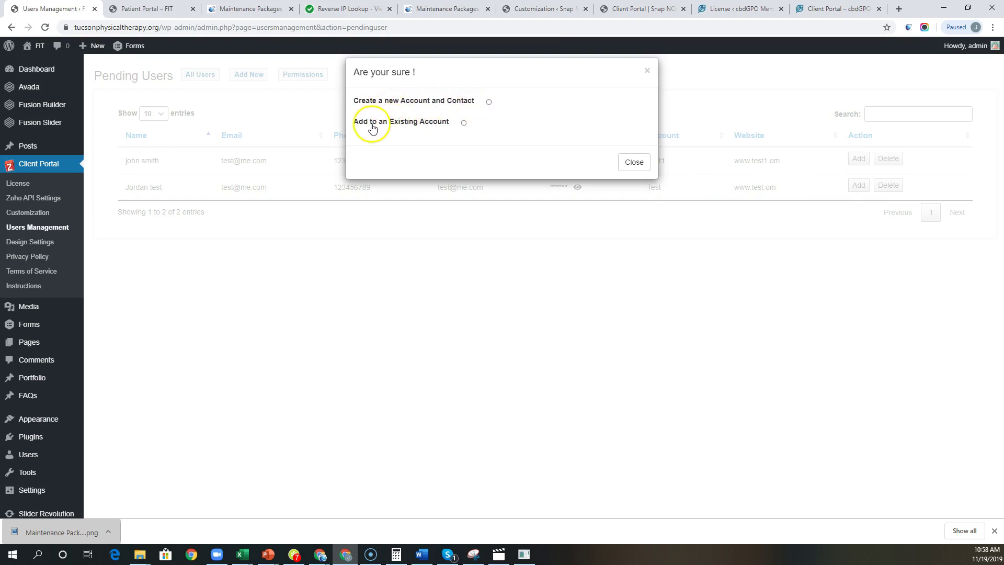
pyautogui.click(464, 123)
pyautogui.click(423, 148)
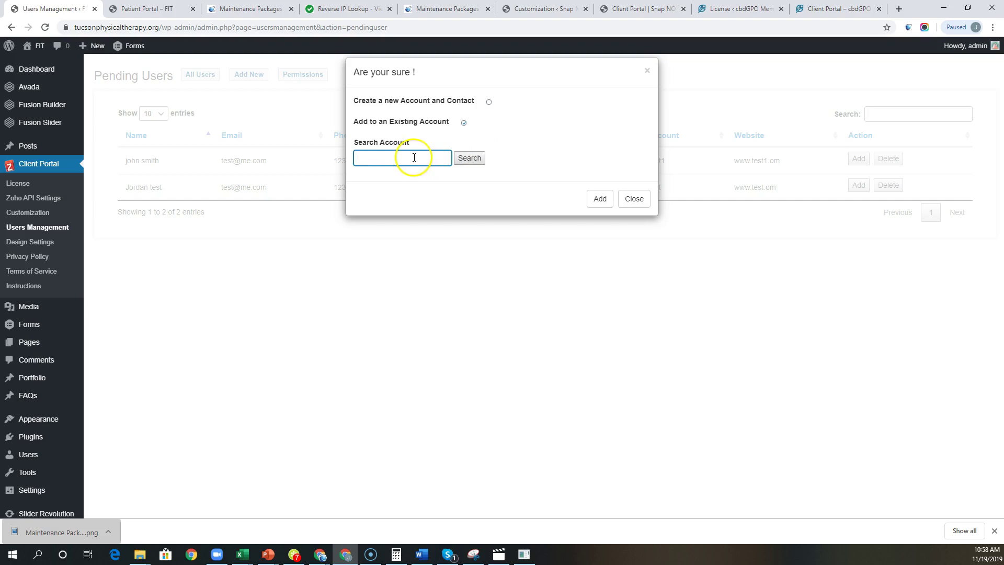
pyautogui.click(468, 159)
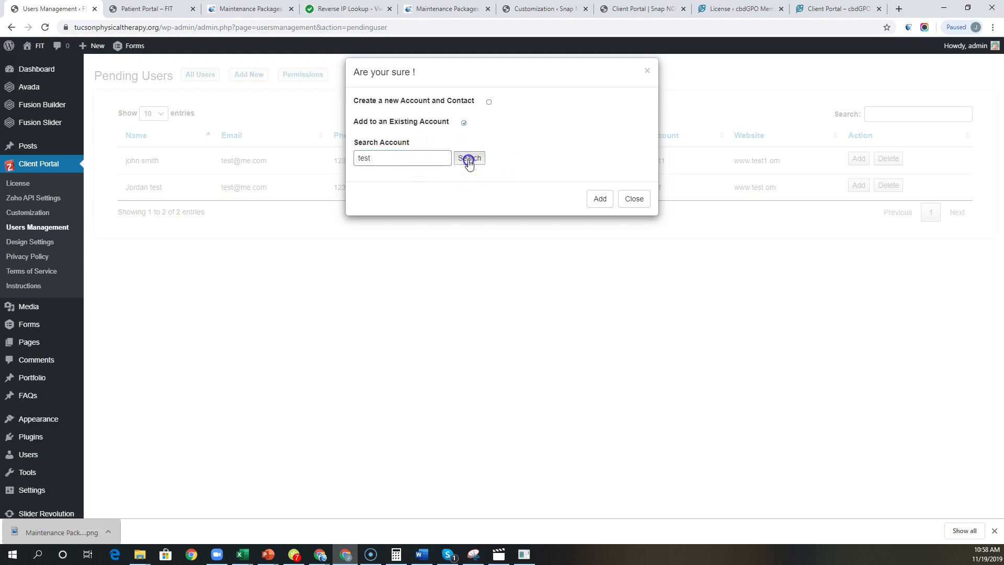
pyautogui.click(451, 182)
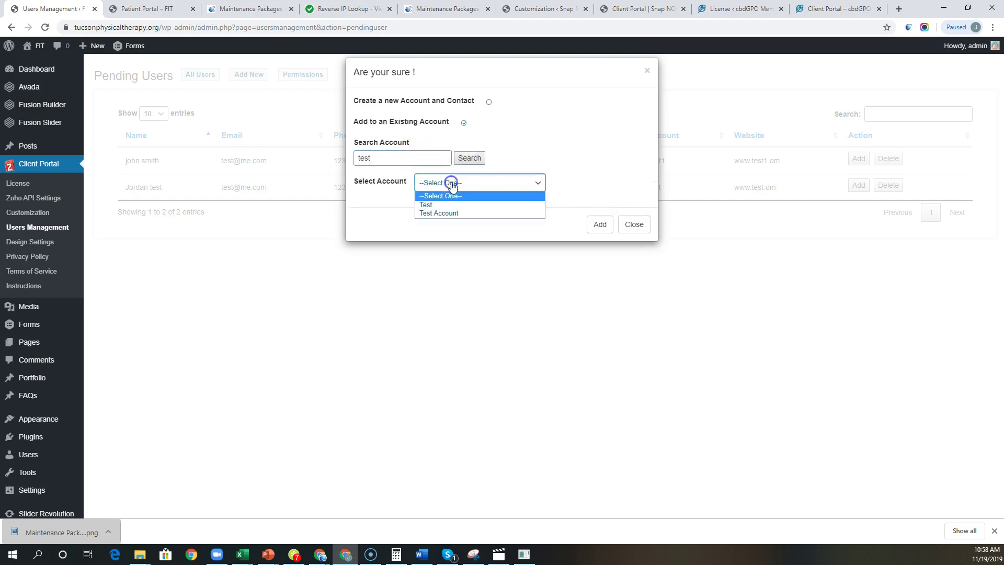
pyautogui.click(442, 206)
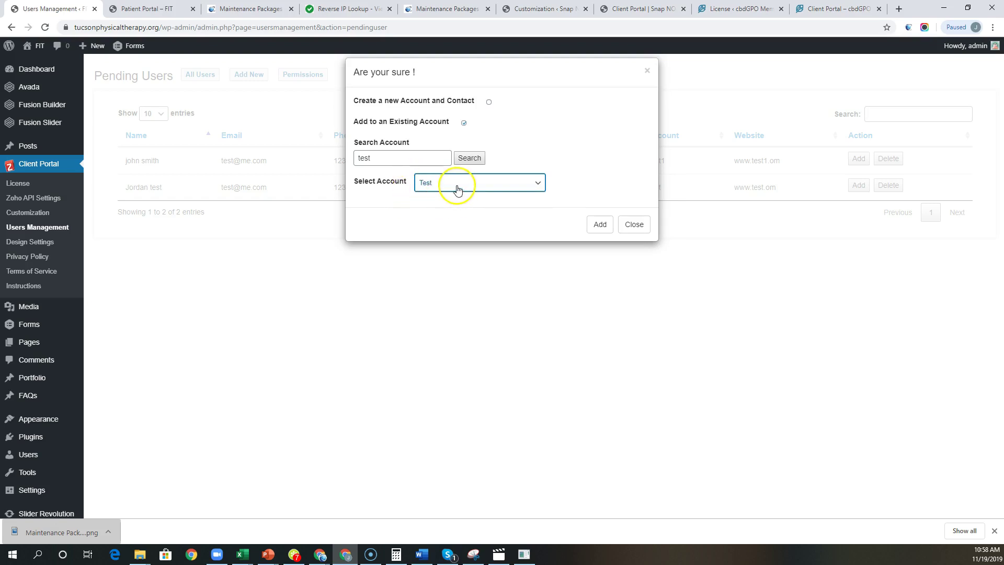
pyautogui.click(602, 224)
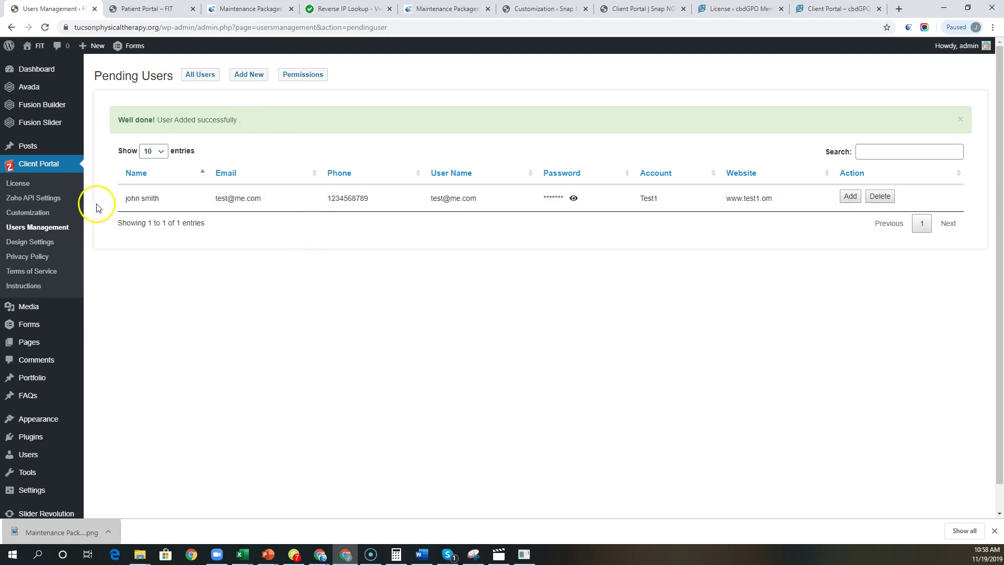
# Step: Log in to the Patient Portal with saved credentials and view its banner, welcome message and video link
pyautogui.click(153, 5)
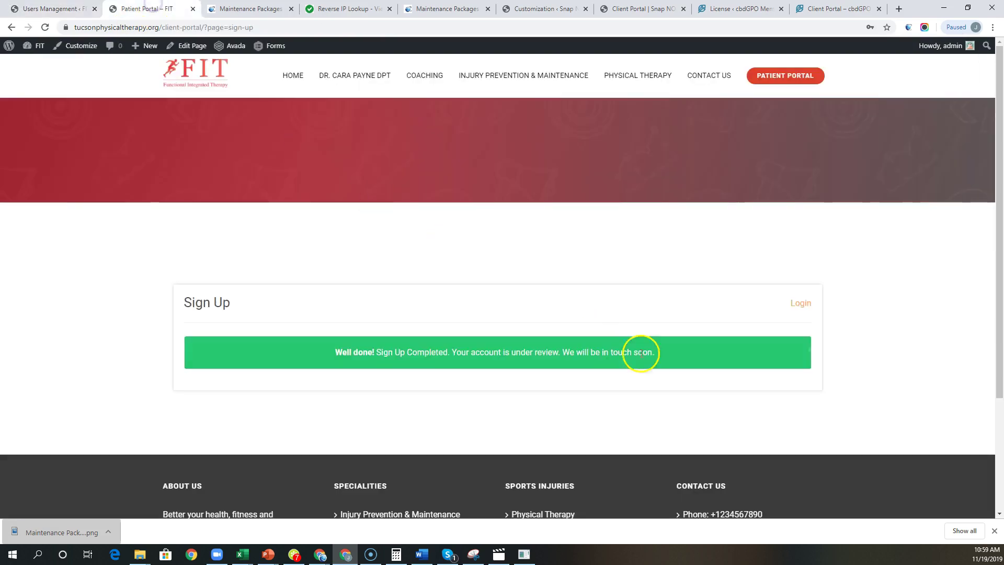
pyautogui.click(805, 303)
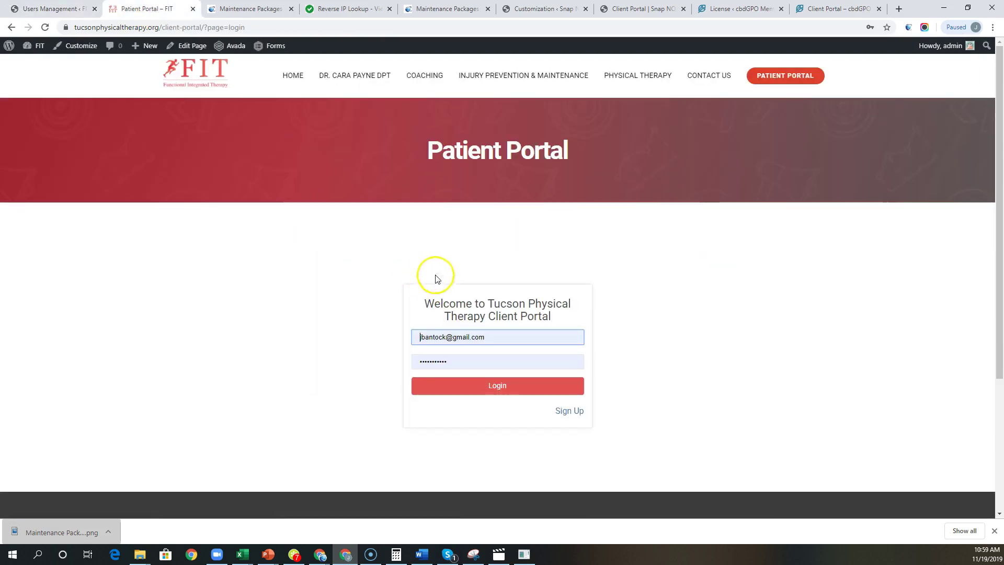
pyautogui.click(495, 388)
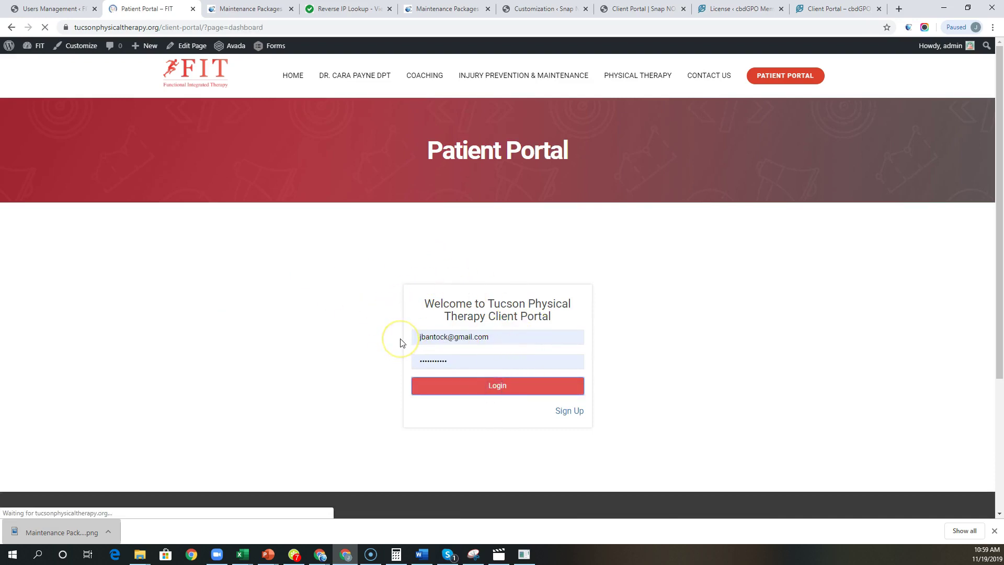
pyautogui.scroll(-2, 290, 389)
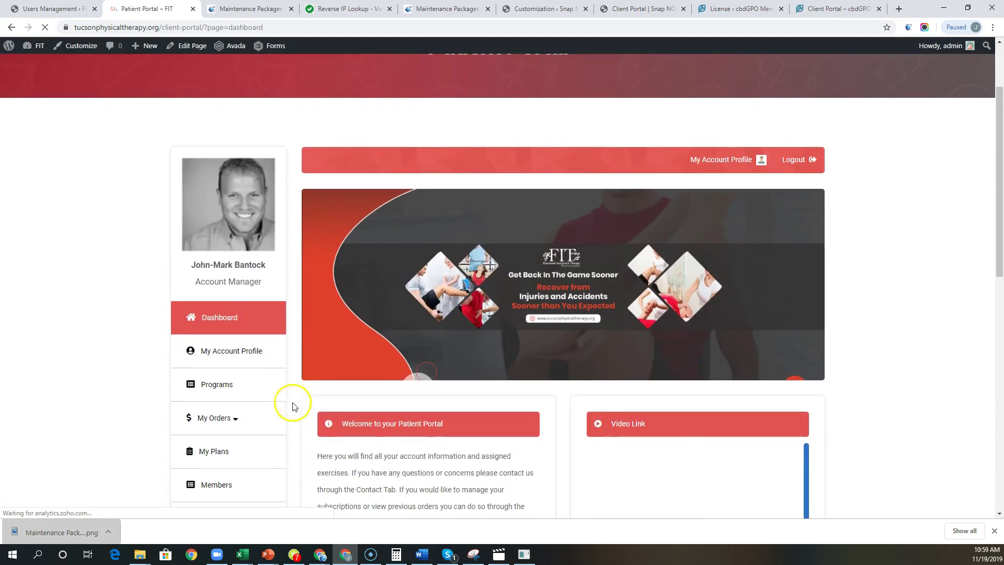
pyautogui.scroll(-1, 269, 285)
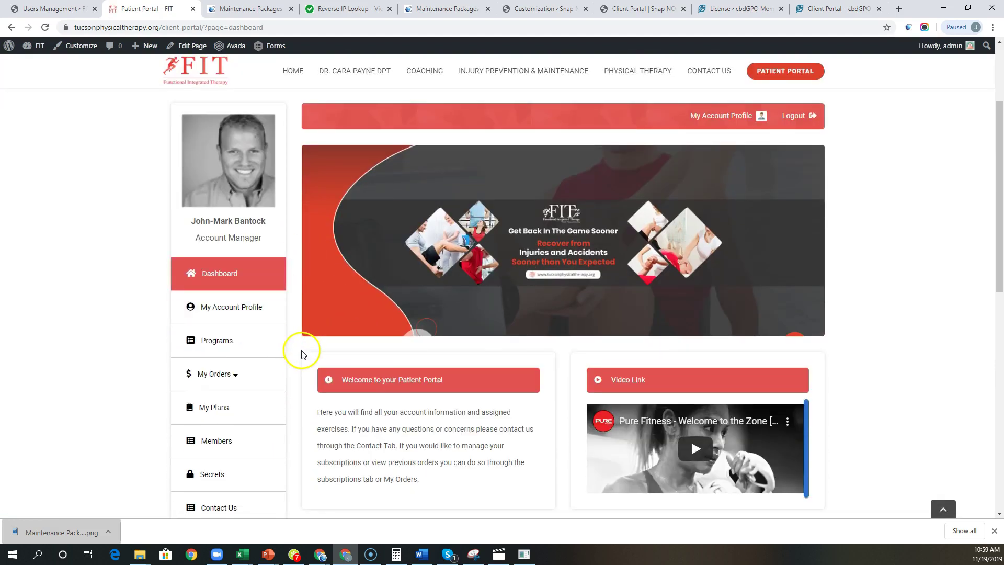
pyautogui.scroll(2, 298, 344)
pyautogui.scroll(1, 297, 342)
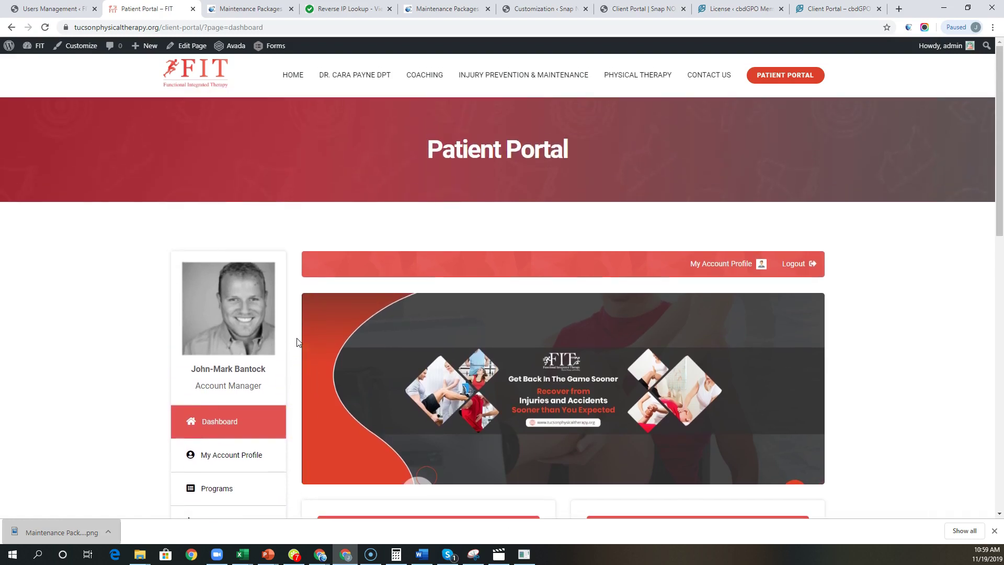
# Step: Return to the Users Management page, showing one pending sign-up under account Test1
pyautogui.click(65, 9)
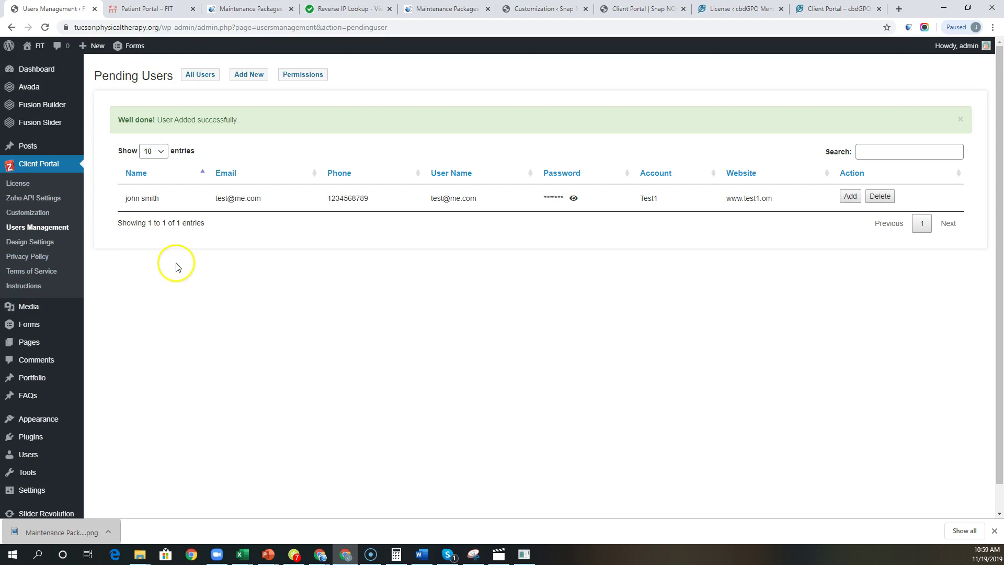